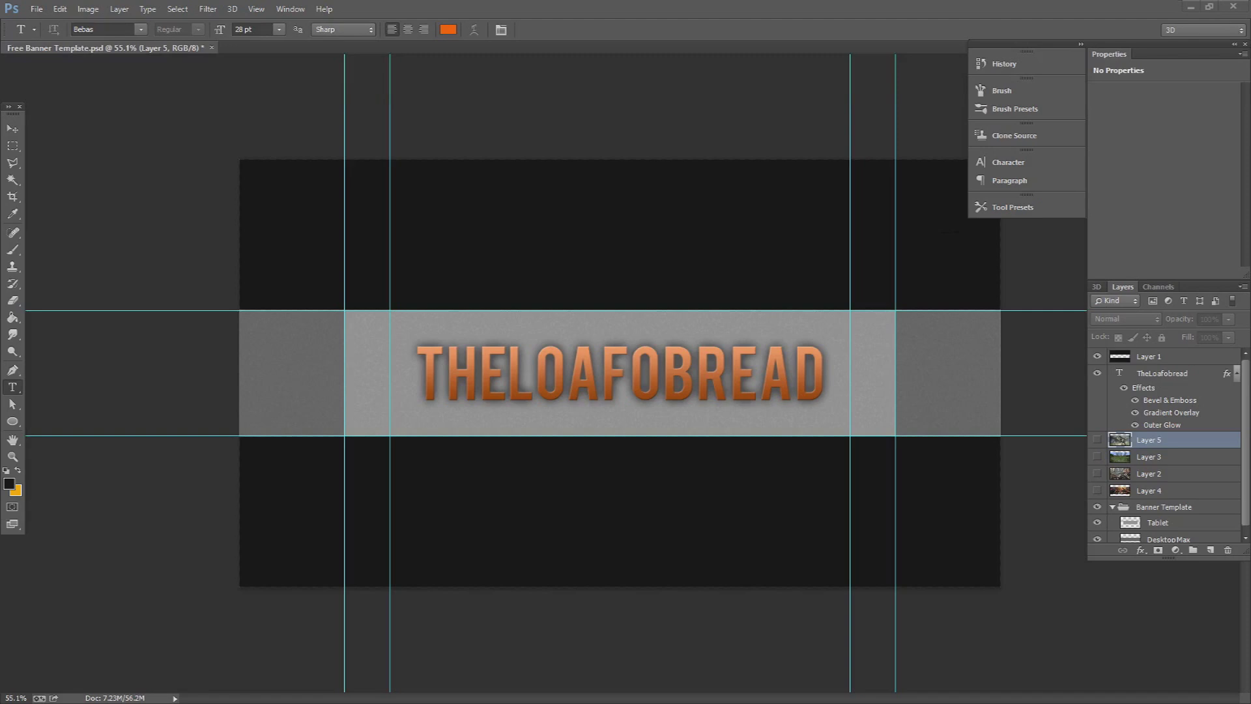
Replace the THELOAFOBREAD title text with the placeholder word NAME.
{"action": "left_click", "coordinate": [1236, 373]}
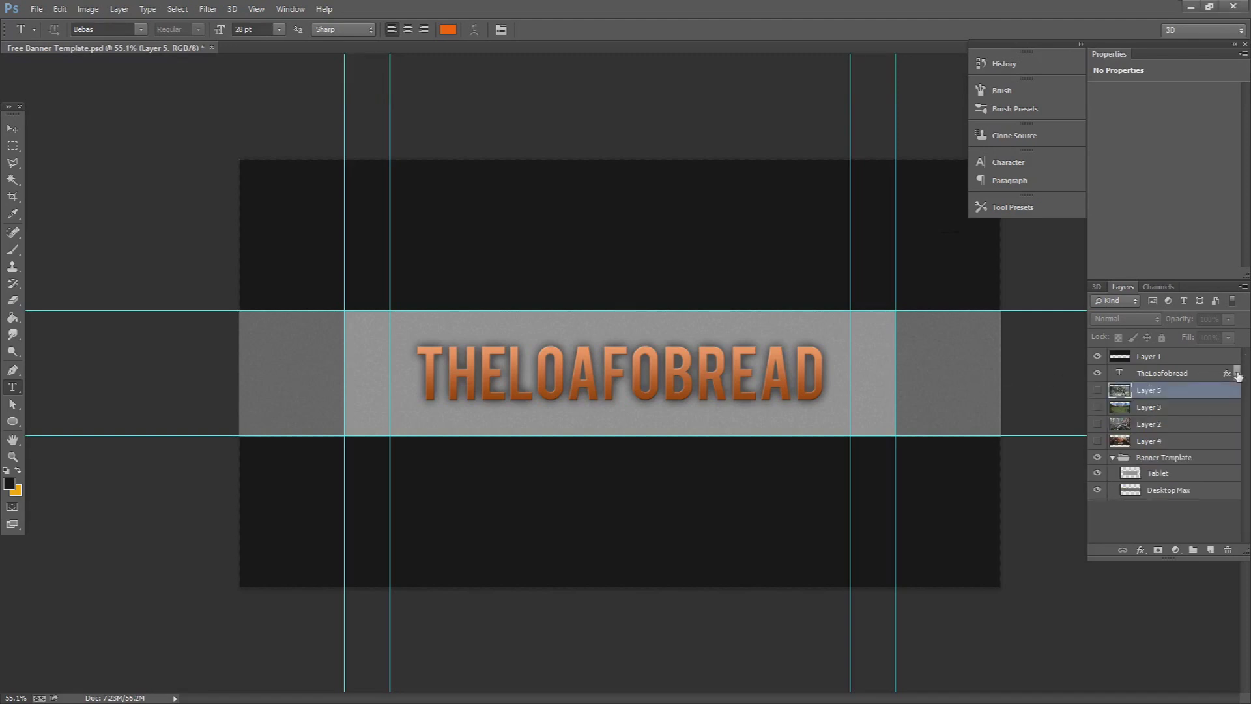
{"action": "left_click", "coordinate": [1188, 379]}
{"action": "left_click_drag", "start_coordinate": [817, 375], "coordinate": [451, 439]}
{"action": "type", "text": "NAME"}
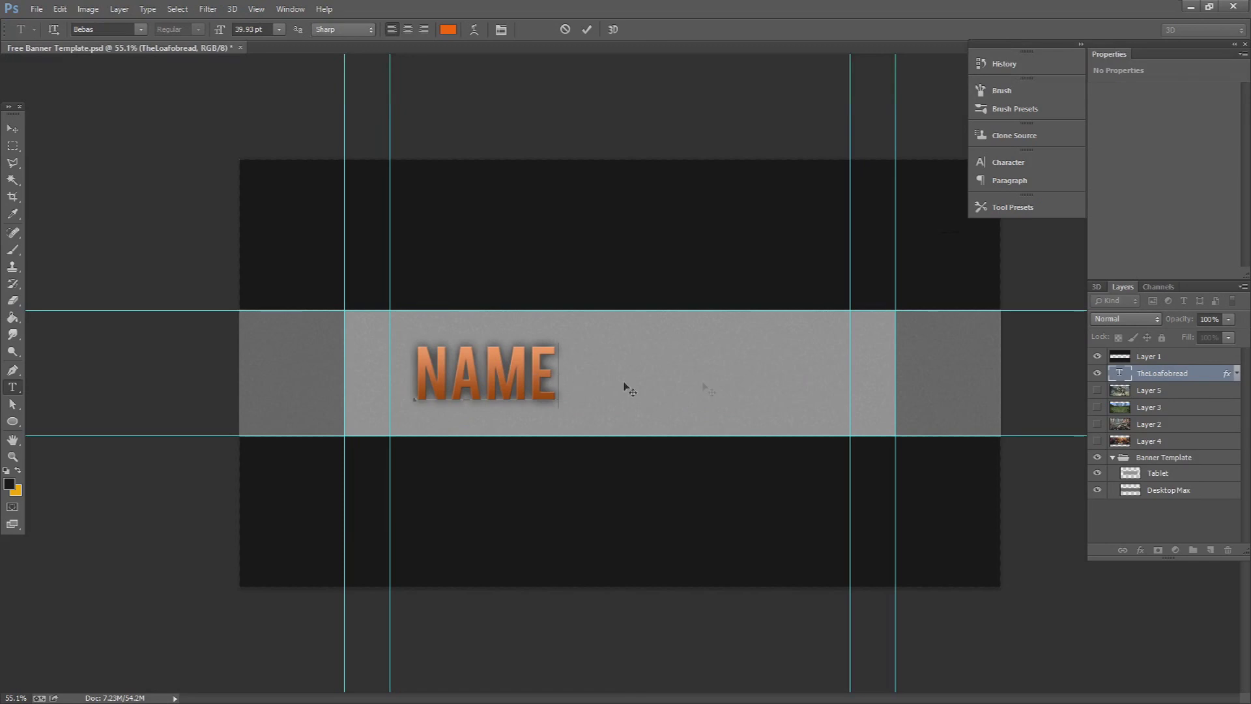
{"action": "left_click", "coordinate": [1176, 375]}
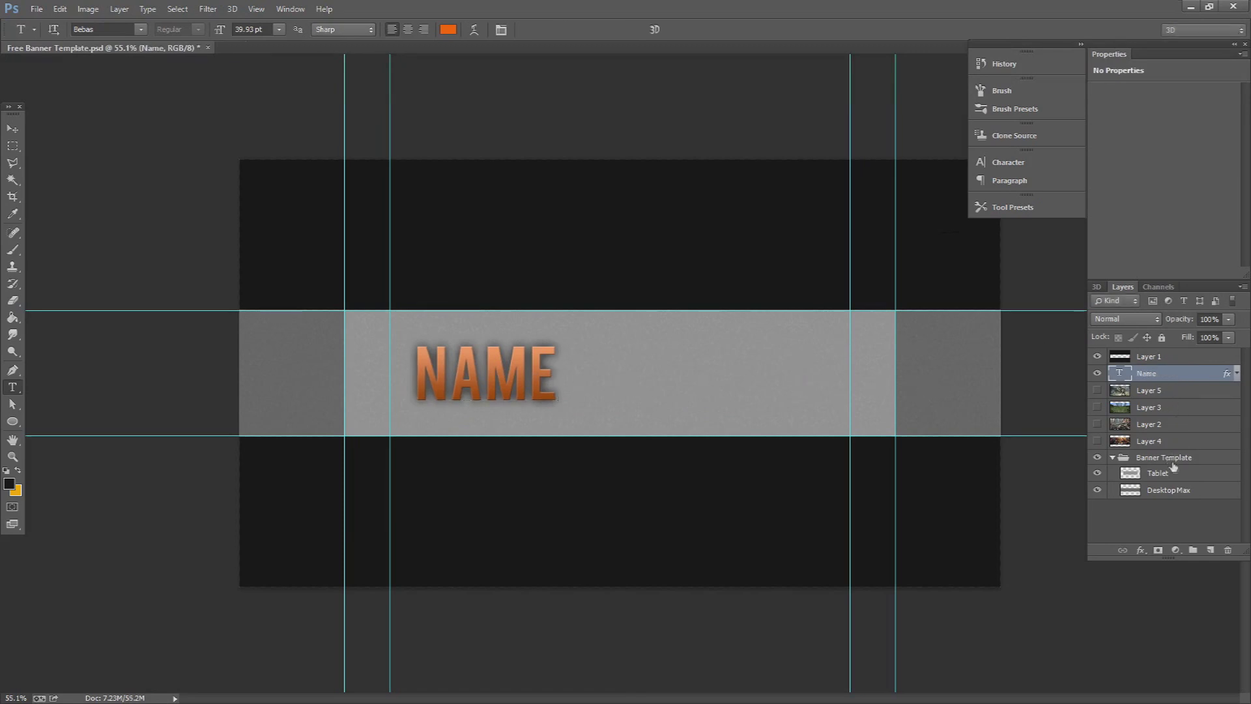
Toggle the Banner Template group and Tablet layer off and back on to compare.
{"action": "left_click", "coordinate": [1144, 472]}
{"action": "left_click", "coordinate": [1106, 460]}
{"action": "left_click", "coordinate": [1097, 457]}
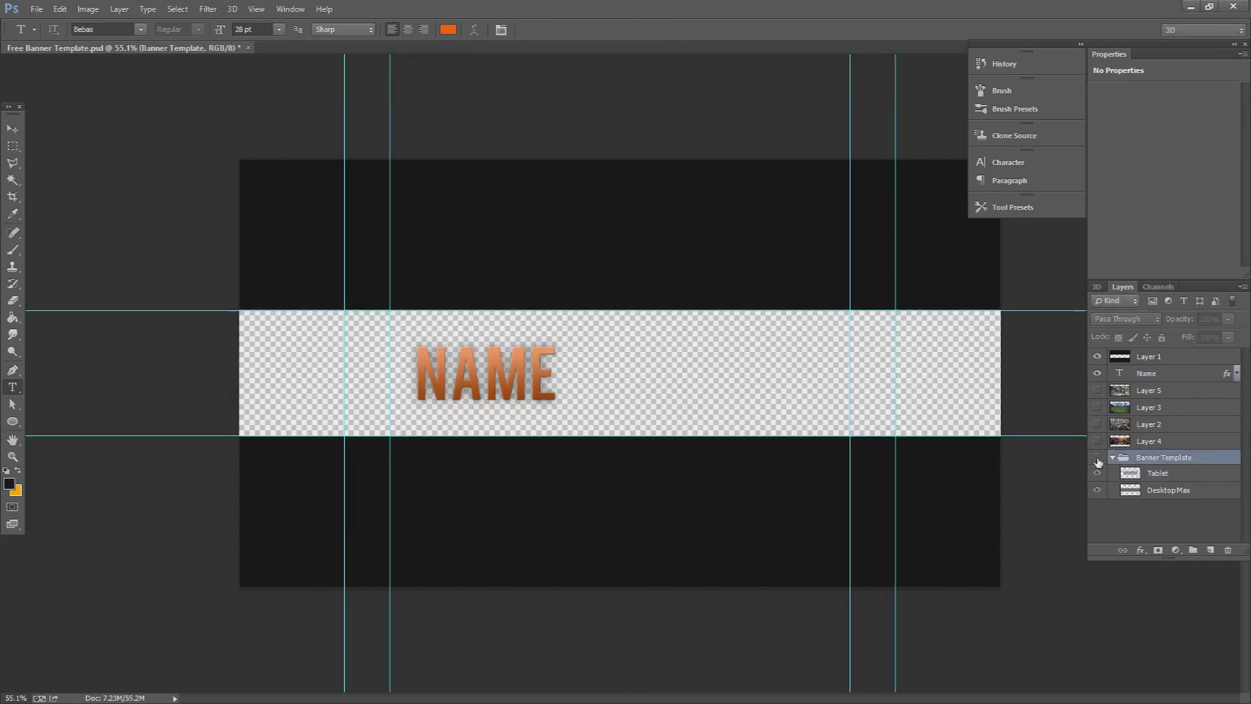
{"action": "left_click", "coordinate": [1097, 457]}
{"action": "left_click", "coordinate": [1097, 472]}
{"action": "left_click", "coordinate": [1097, 472]}
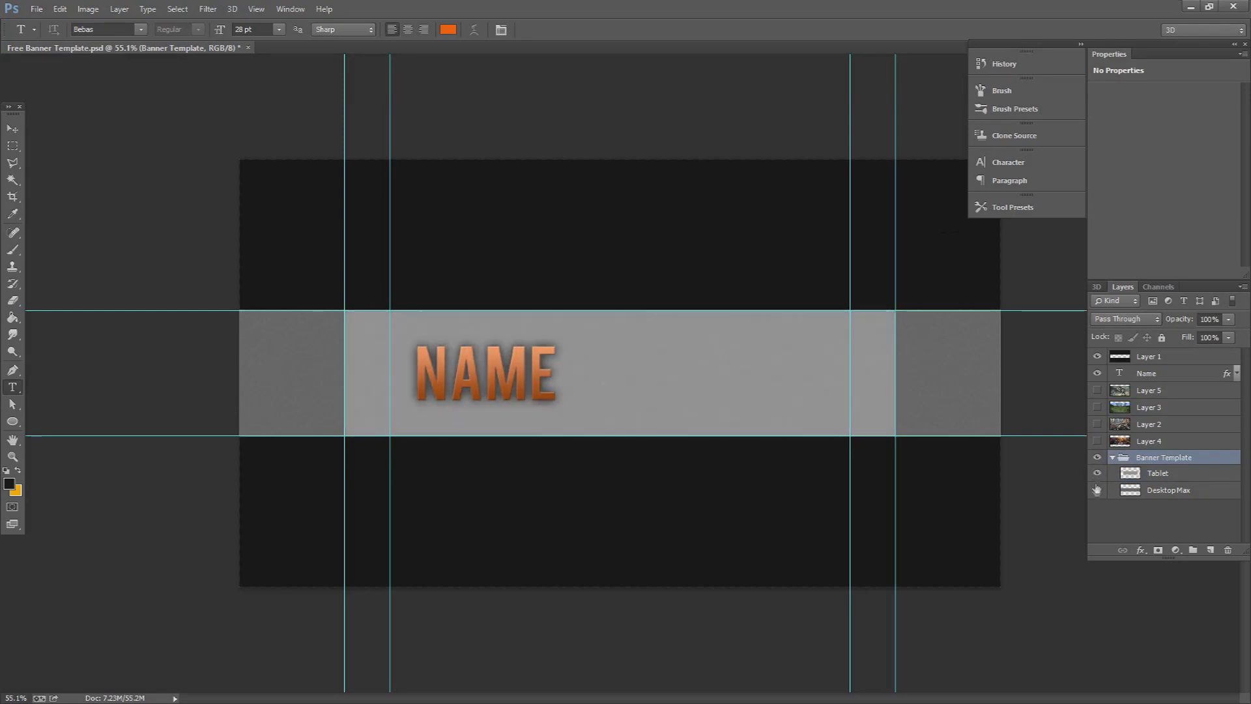
Compare DesktopMax, Name and Layer 1 visibility, ending with DesktopMax, Tablet and Layer 1 shown.
{"action": "left_click", "coordinate": [1097, 489]}
{"action": "left_click", "coordinate": [1097, 372]}
{"action": "left_click", "coordinate": [1098, 356]}
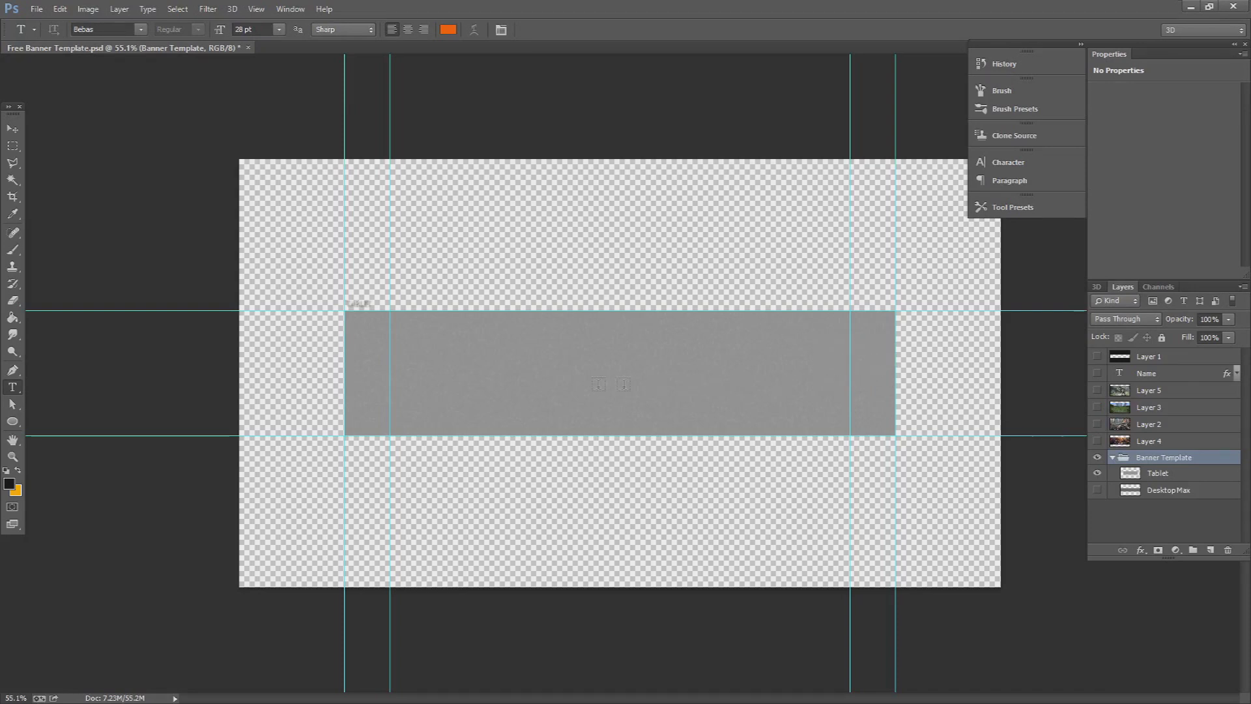
{"action": "left_click", "coordinate": [1097, 492]}
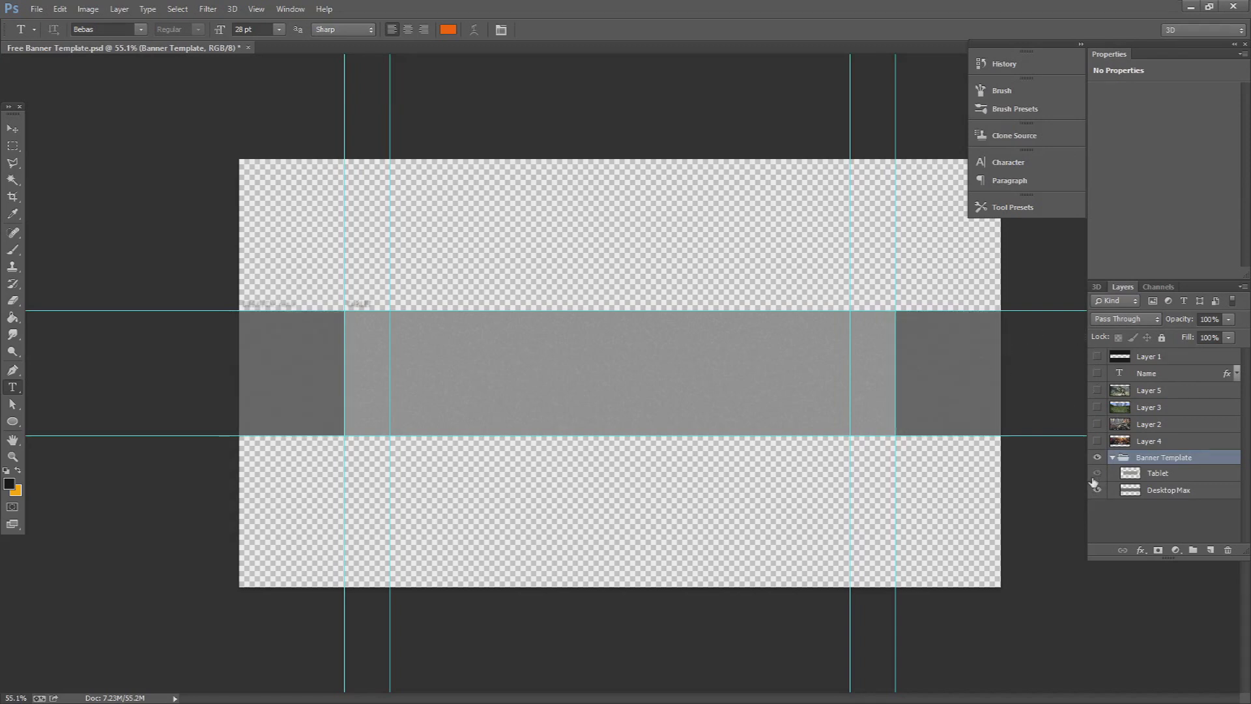
{"action": "left_click", "coordinate": [1096, 474]}
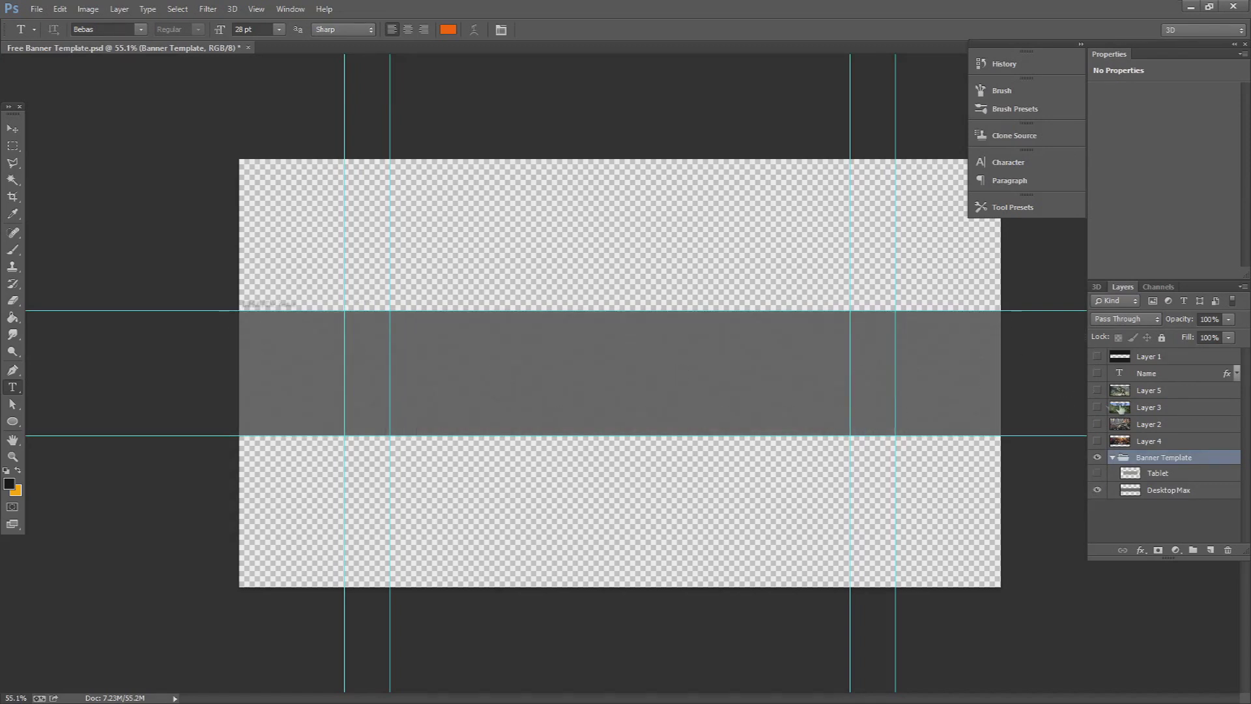
{"action": "left_click", "coordinate": [1097, 474]}
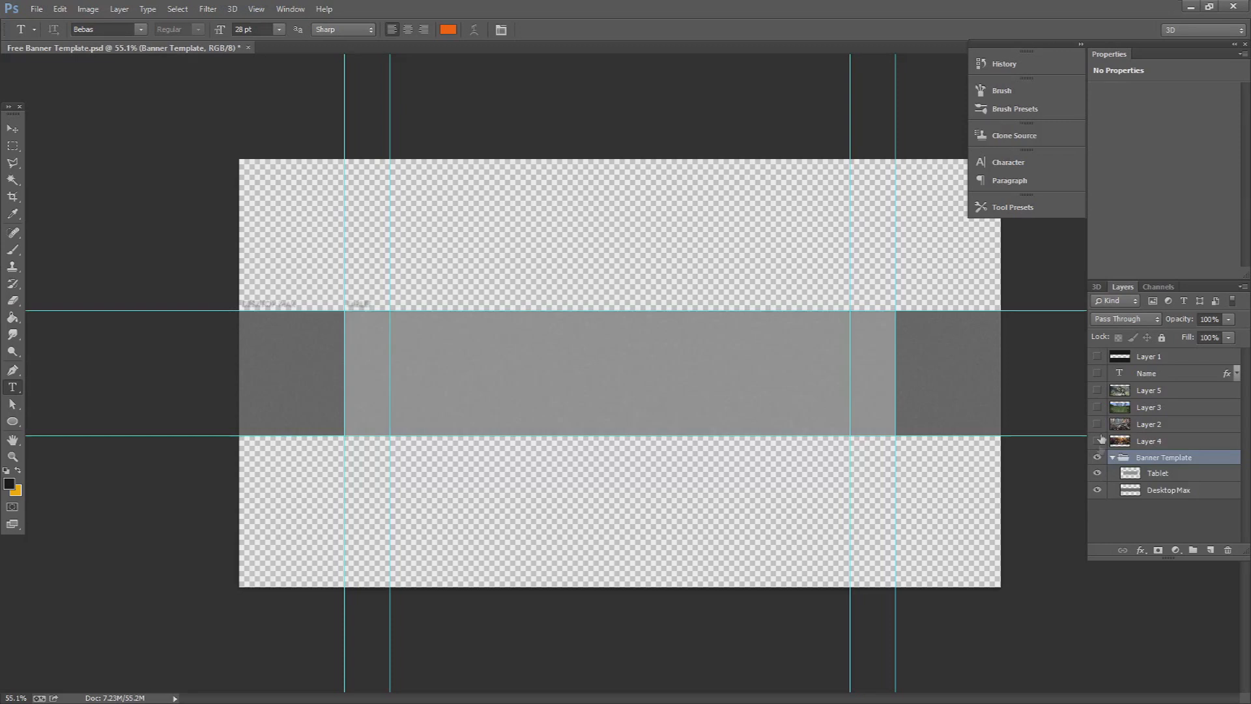
{"action": "left_click", "coordinate": [1097, 357]}
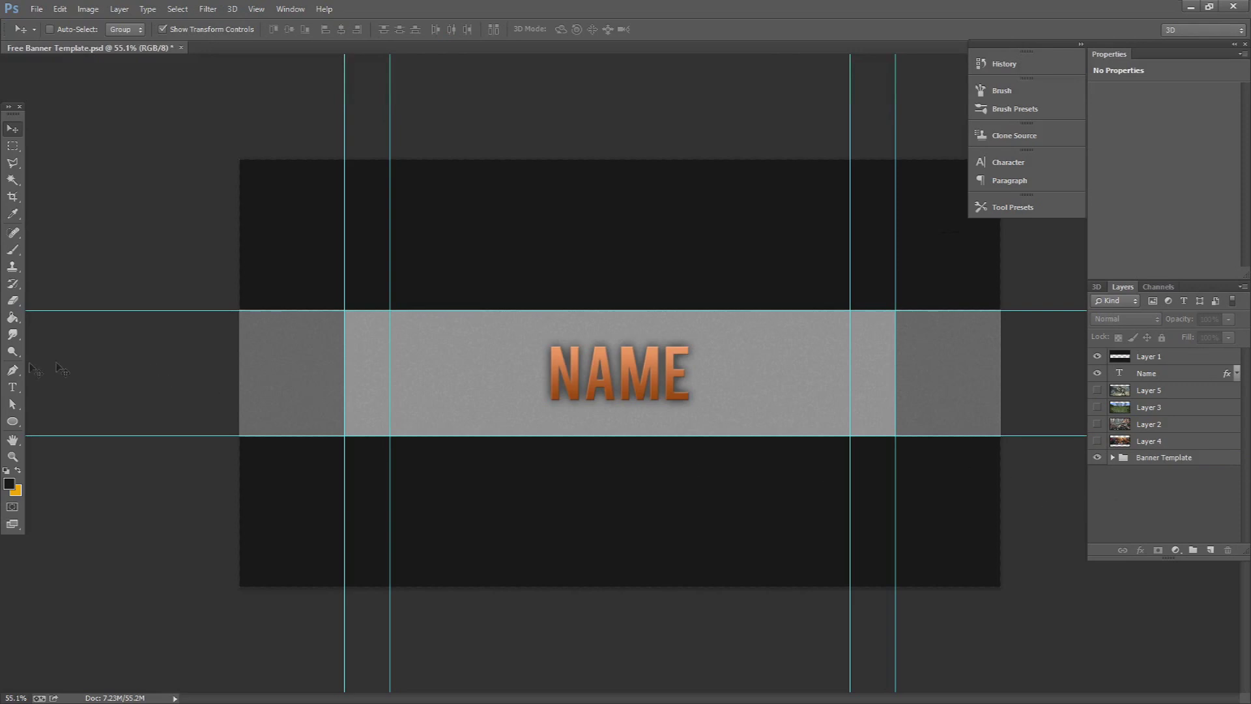
Recolour the selected NAME text to purple, hex 8400ff.
{"action": "left_click", "coordinate": [13, 387]}
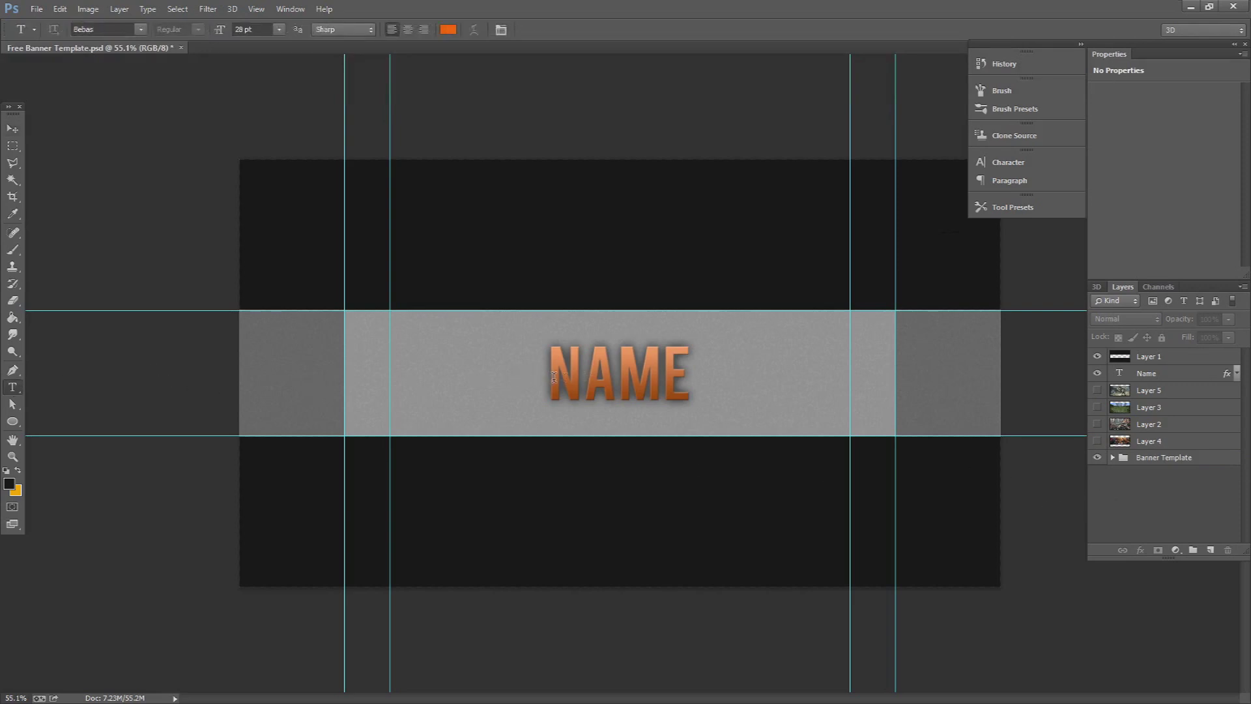
{"action": "left_click_drag", "start_coordinate": [677, 375], "coordinate": [549, 375]}
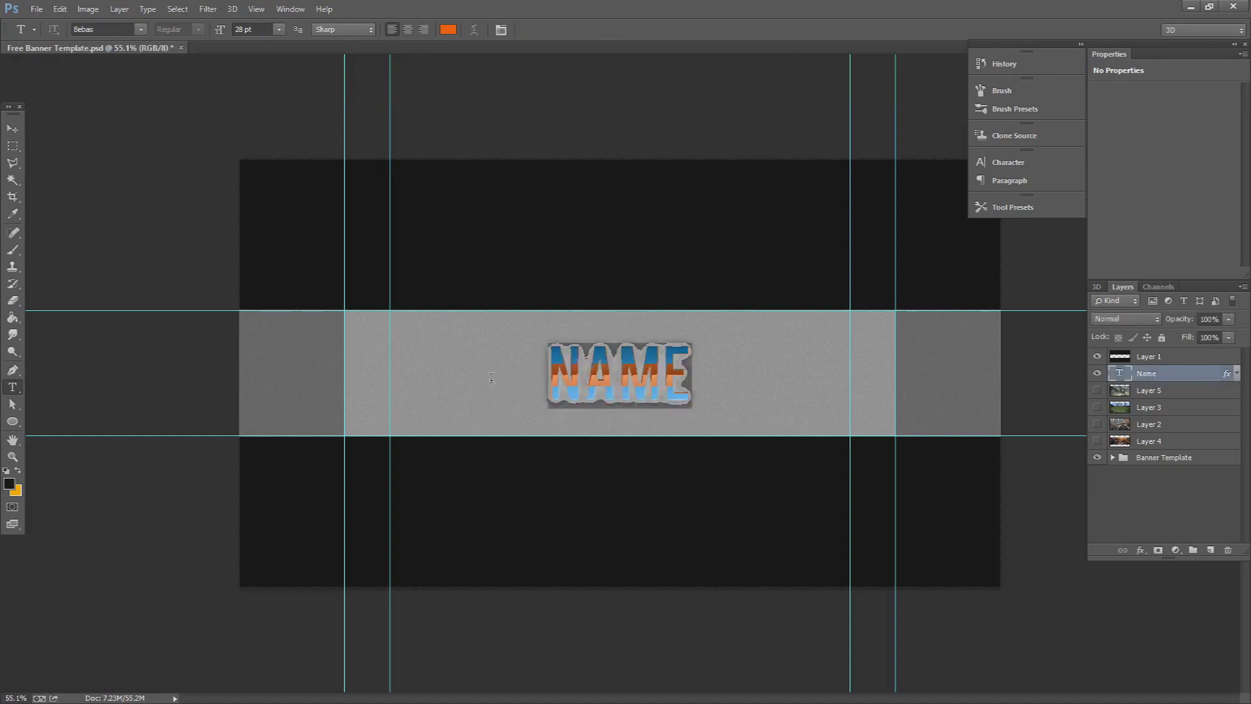
{"action": "left_click", "coordinate": [448, 30]}
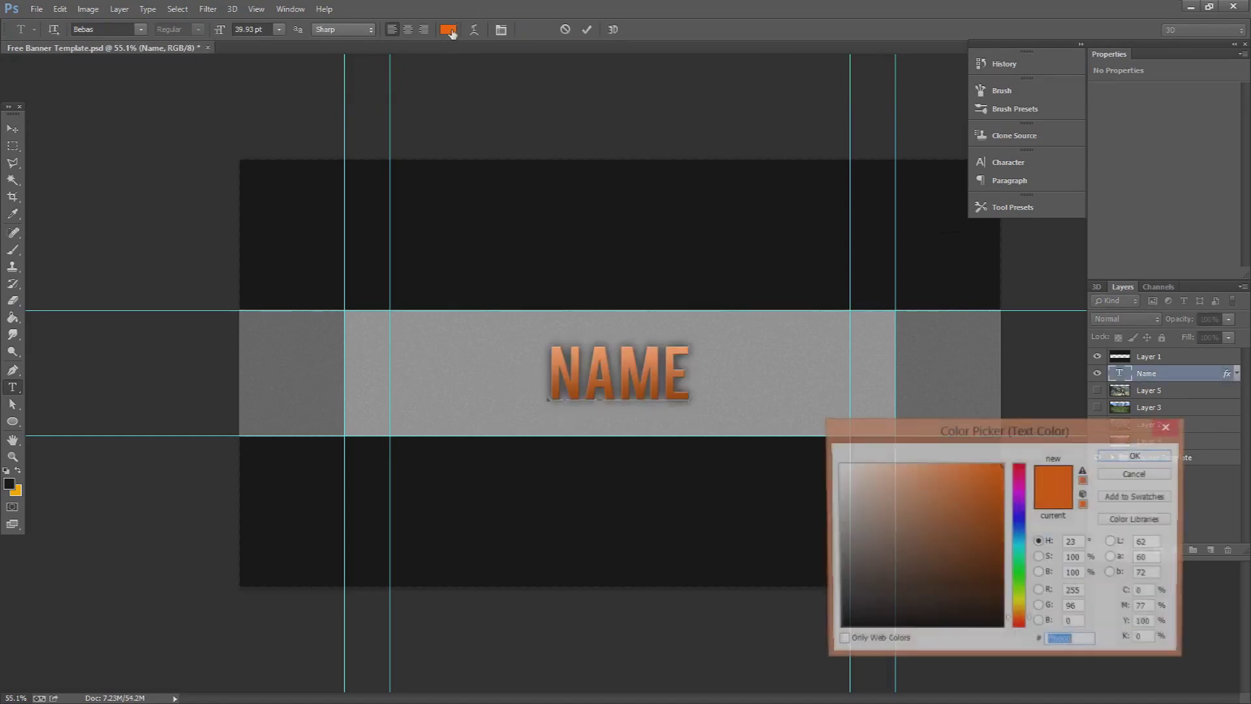
{"action": "mouse_move", "coordinate": [1020, 501]}
{"action": "left_mouse_down"}
{"action": "mouse_move", "coordinate": [1020, 487]}
{"action": "mouse_move", "coordinate": [1020, 624]}
{"action": "mouse_move", "coordinate": [1019, 498]}
{"action": "mouse_move", "coordinate": [1020, 512]}
{"action": "left_mouse_up"}
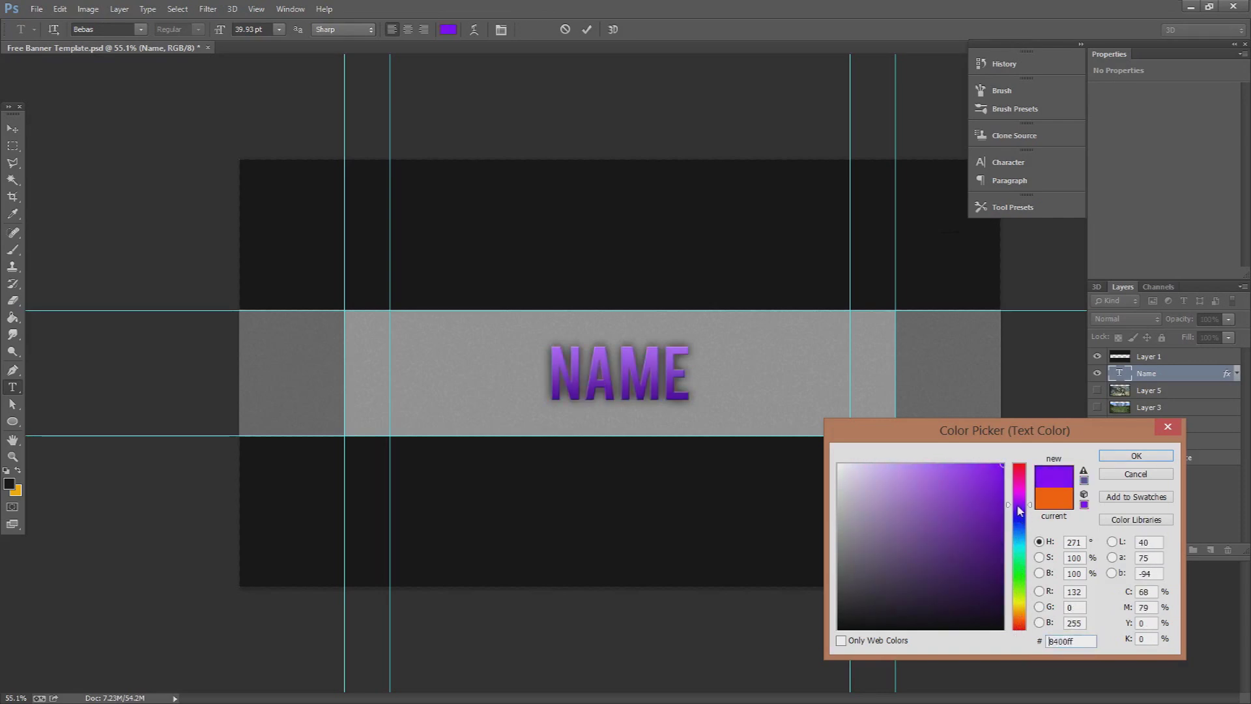
{"action": "left_click", "coordinate": [1136, 455]}
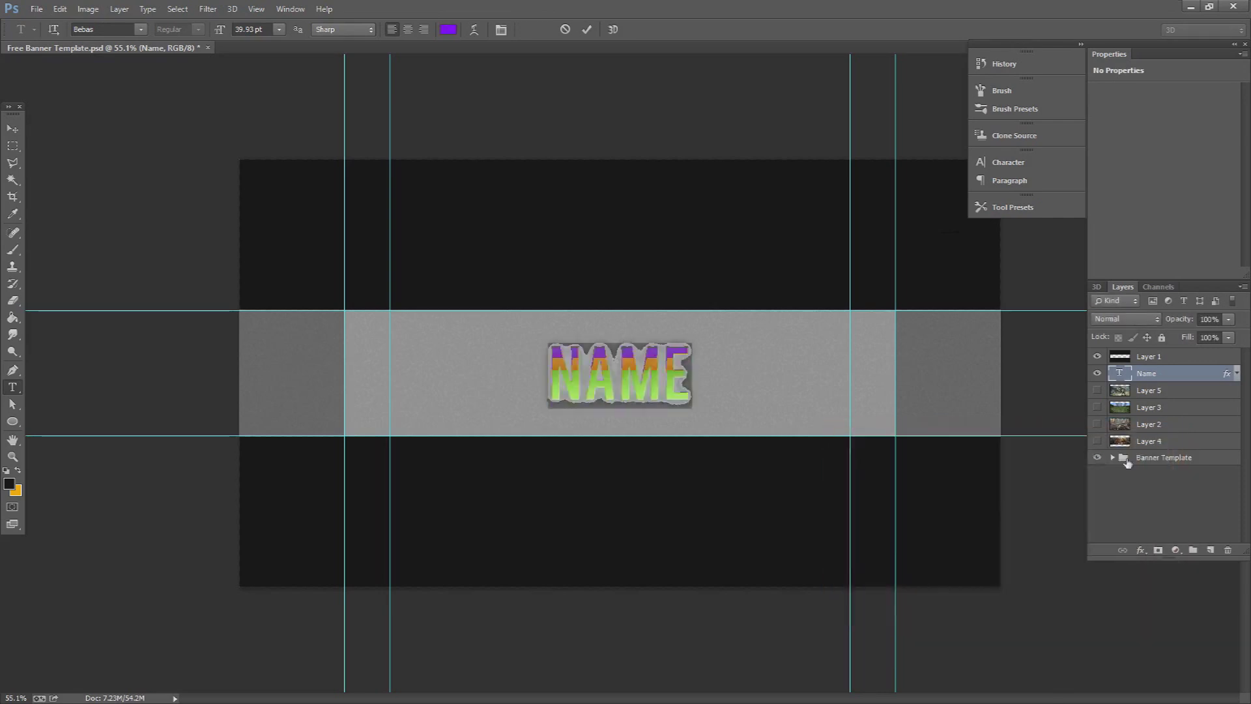
{"action": "left_click", "coordinate": [587, 29]}
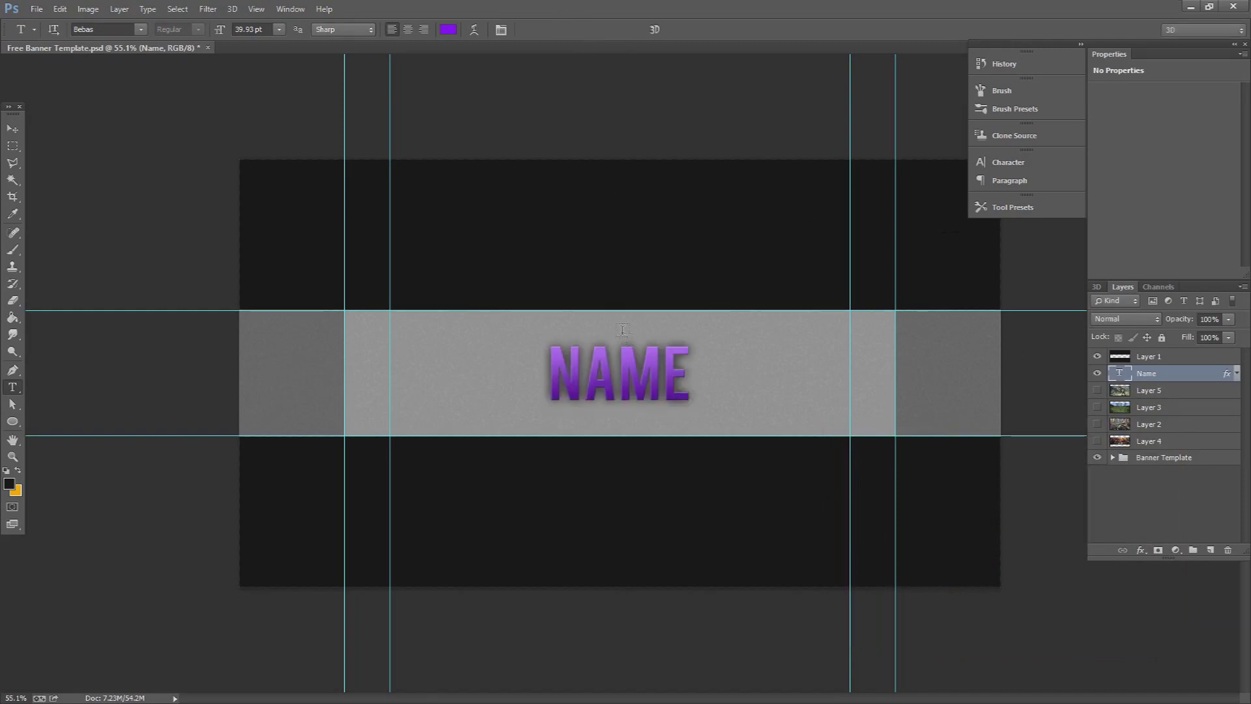
Retype the title text as THELOAFOBREAD.
{"action": "double_click", "coordinate": [681, 371]}
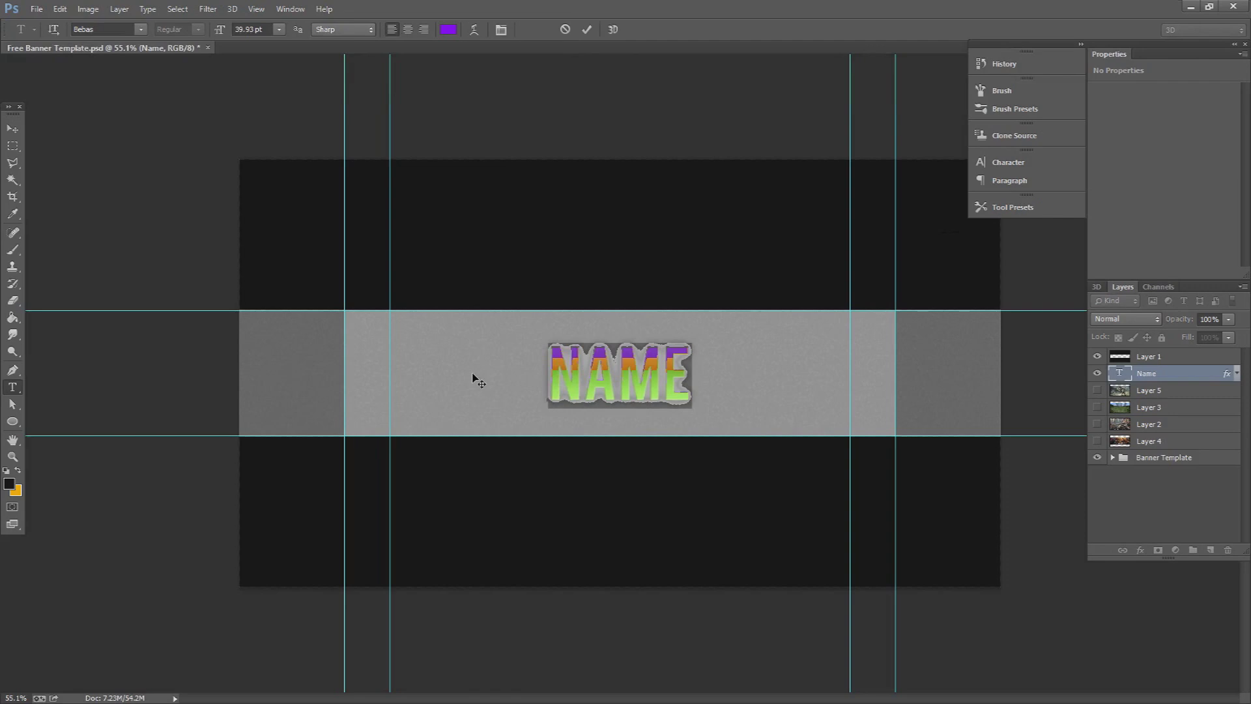
{"action": "type", "text": "THELOAFOBREAD"}
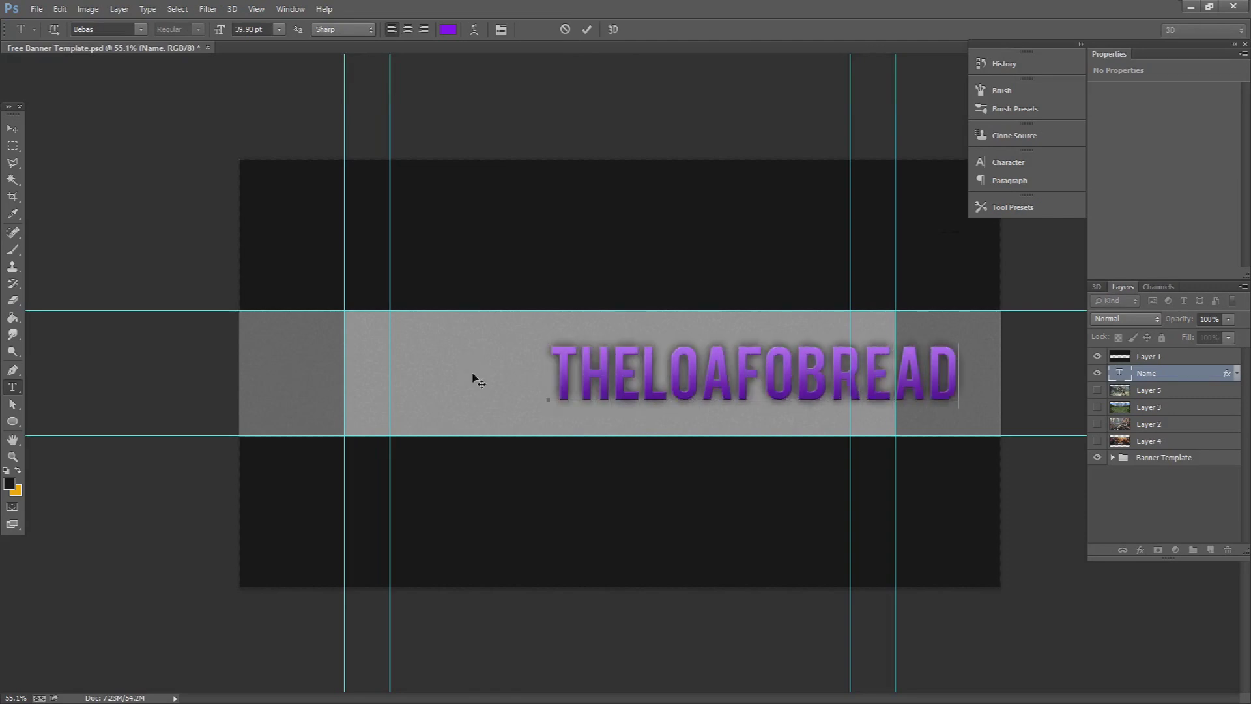
{"action": "left_click", "coordinate": [12, 128]}
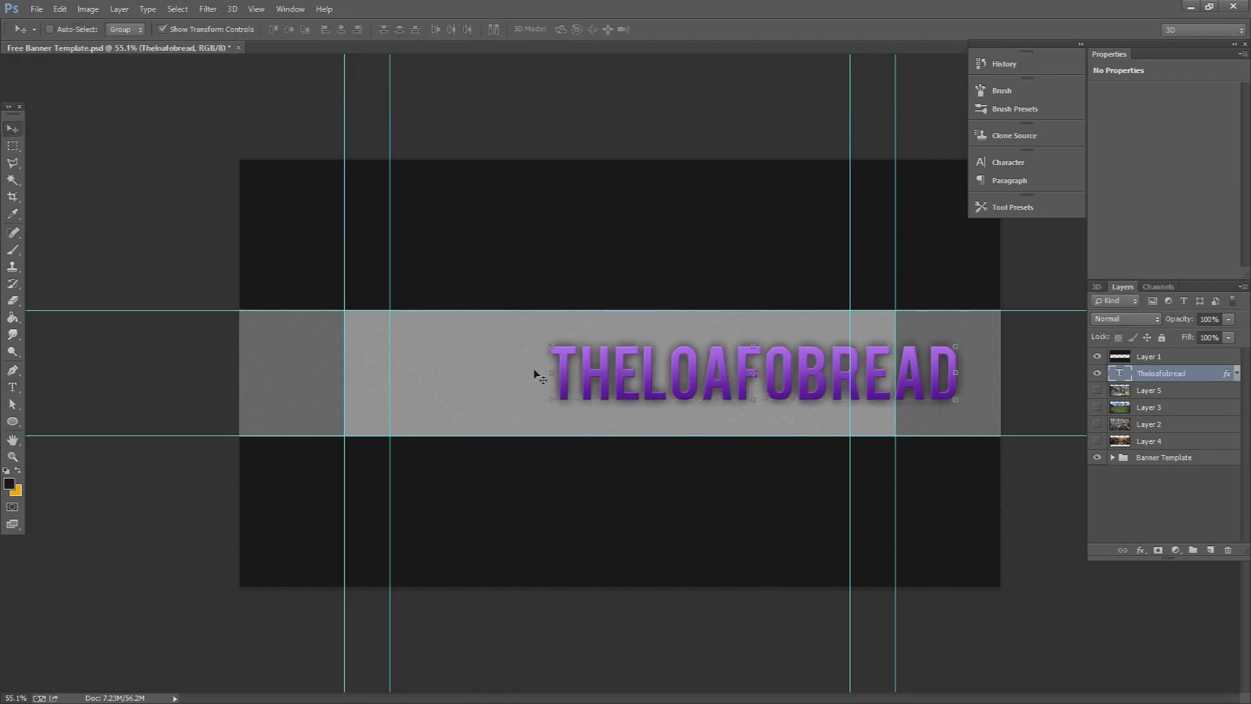
Align the text horizontally centred with Layer 1, then deselect the layers.
{"action": "left_click", "coordinate": [1170, 357], "text": "shift"}
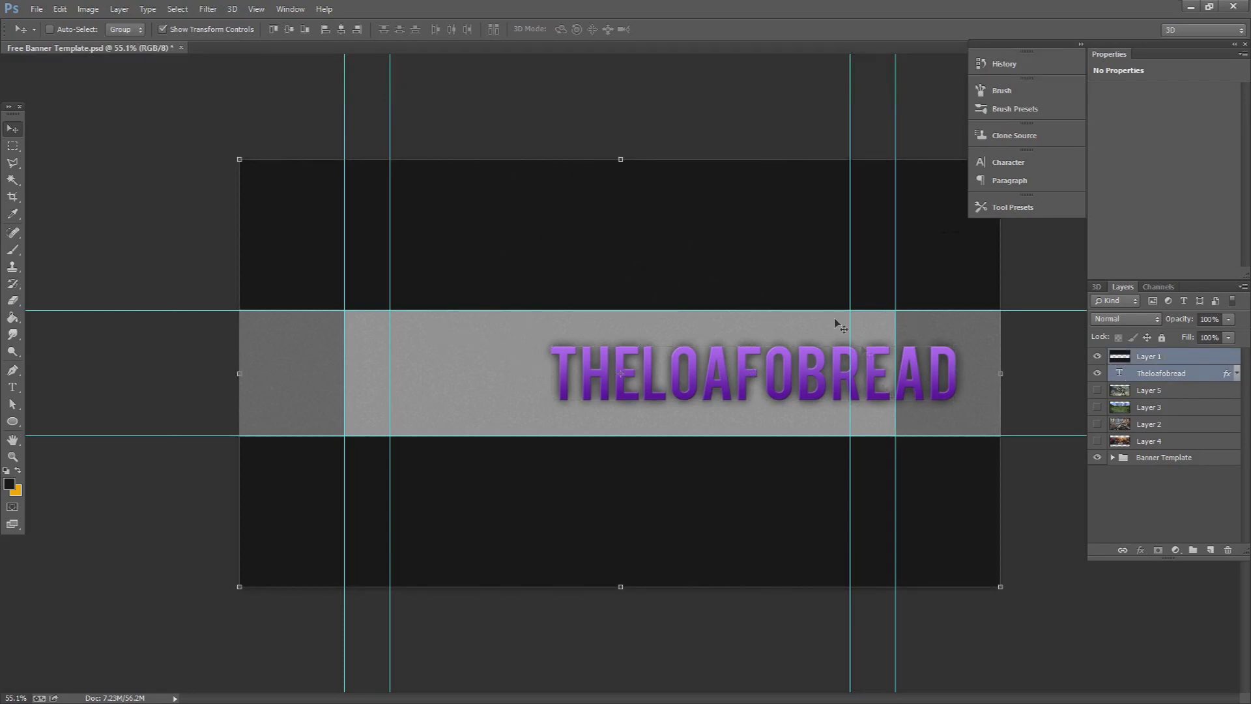
{"action": "left_click", "coordinate": [341, 30]}
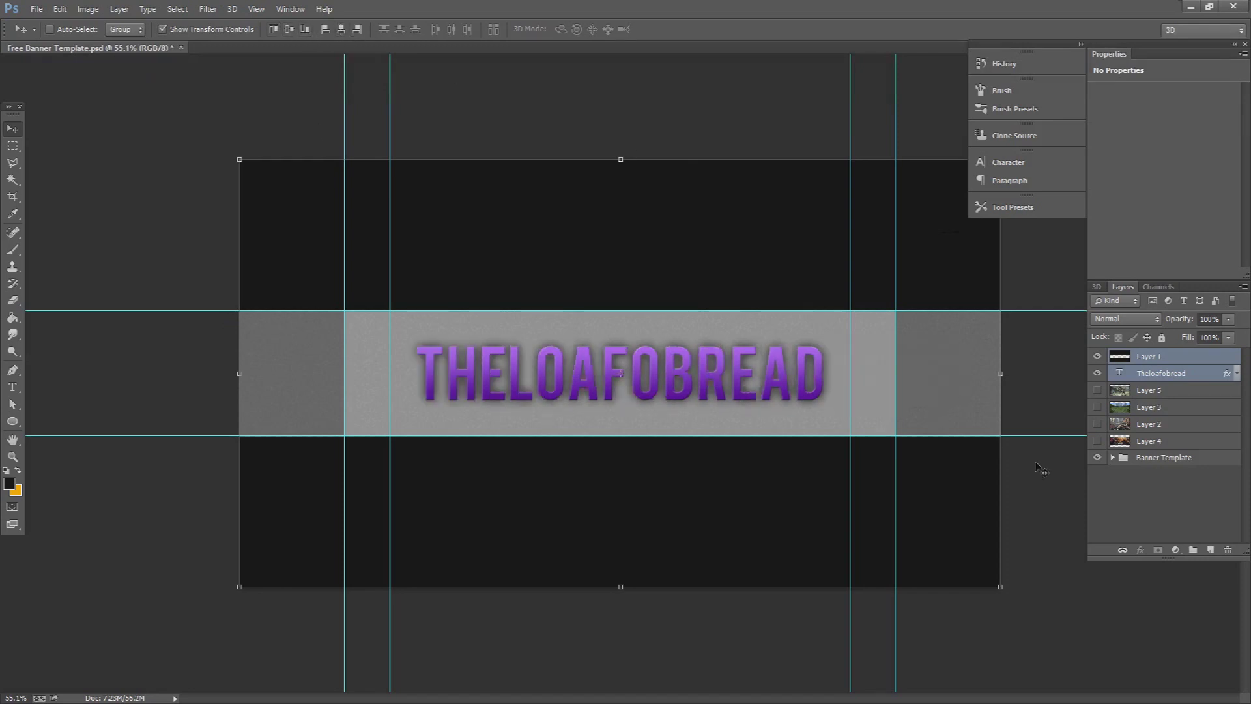
{"action": "left_click", "coordinate": [1140, 506]}
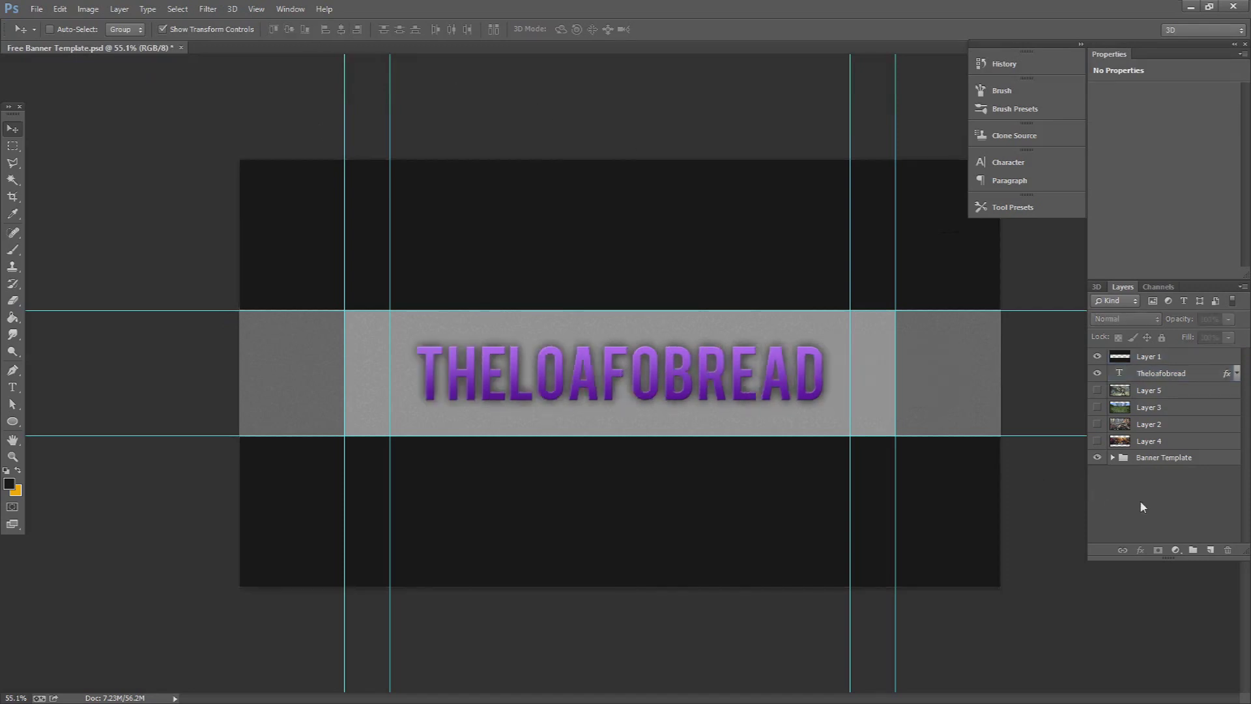
{"action": "left_click", "coordinate": [1096, 391]}
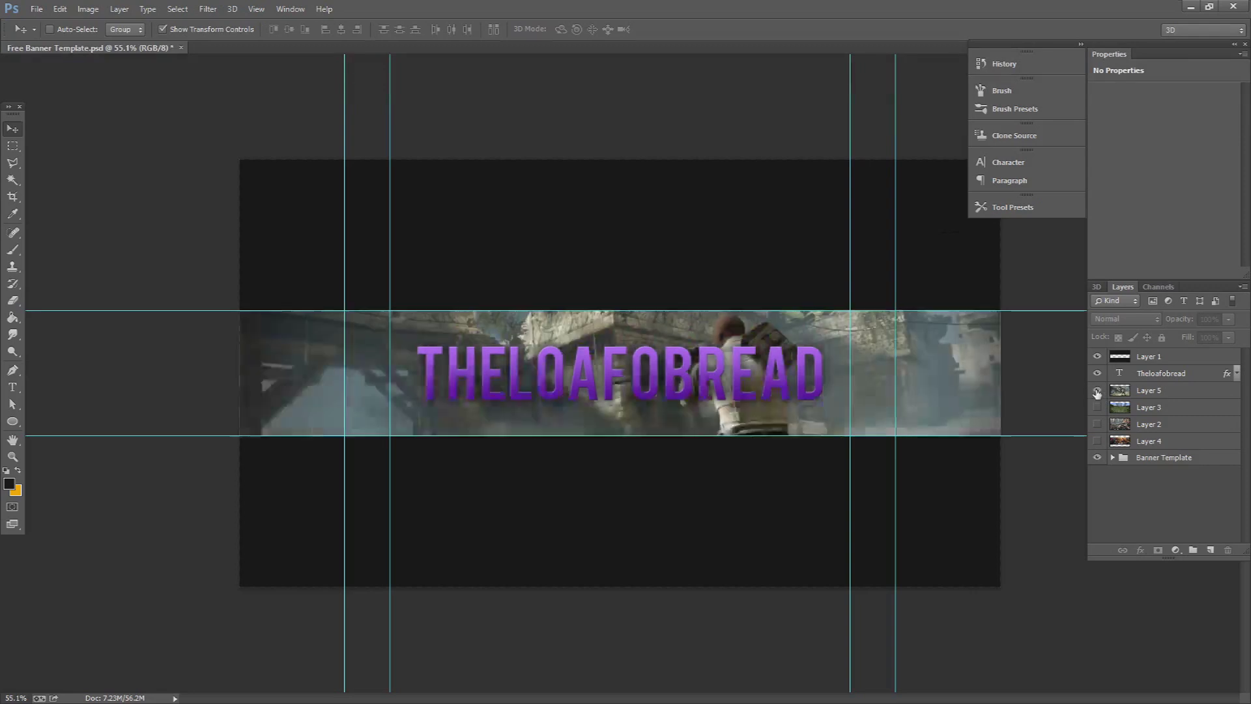
{"action": "left_click", "coordinate": [1097, 390]}
{"action": "left_click", "coordinate": [1096, 407]}
{"action": "left_click", "coordinate": [1097, 408]}
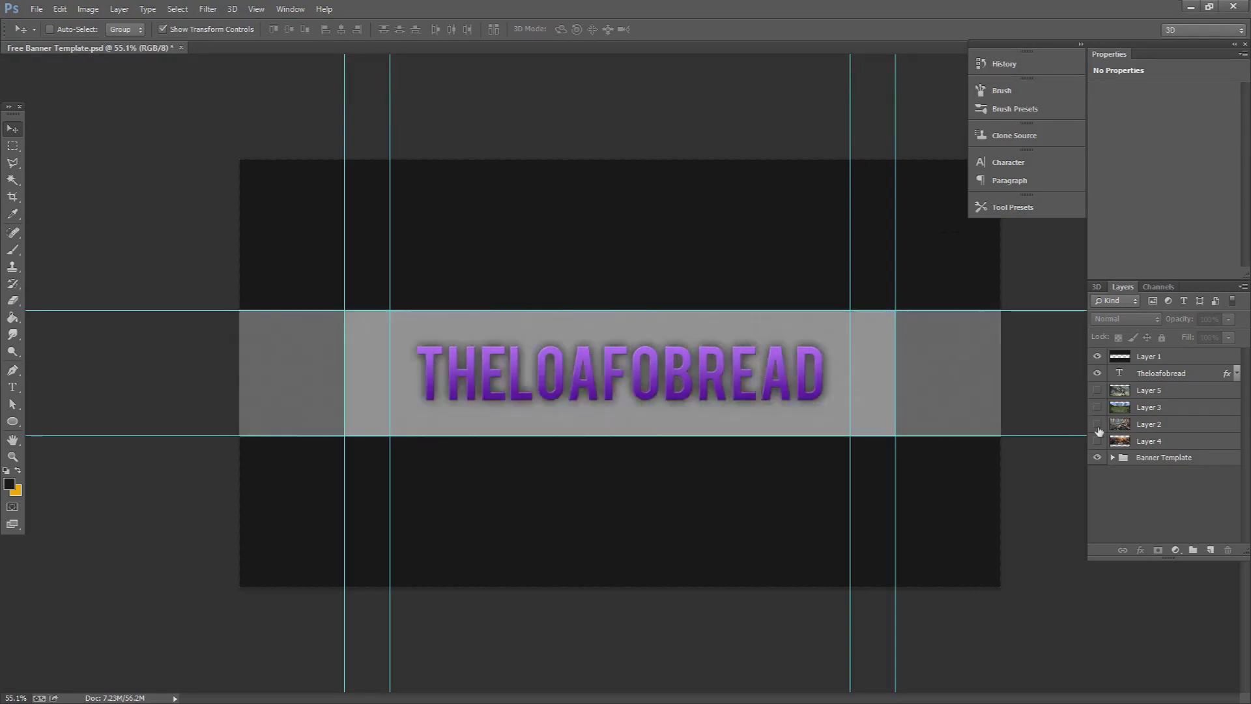
{"action": "left_click", "coordinate": [1097, 424]}
{"action": "left_click", "coordinate": [1097, 424]}
{"action": "left_click", "coordinate": [1097, 441]}
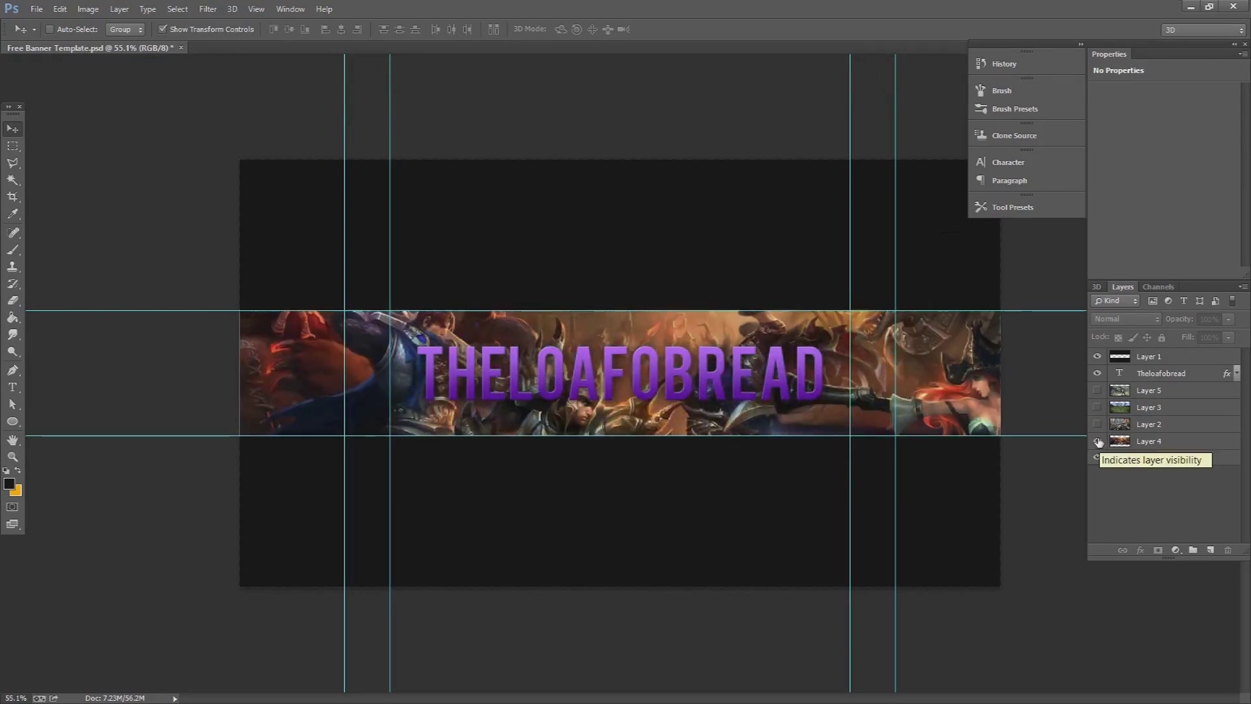
{"action": "left_click", "coordinate": [1097, 441]}
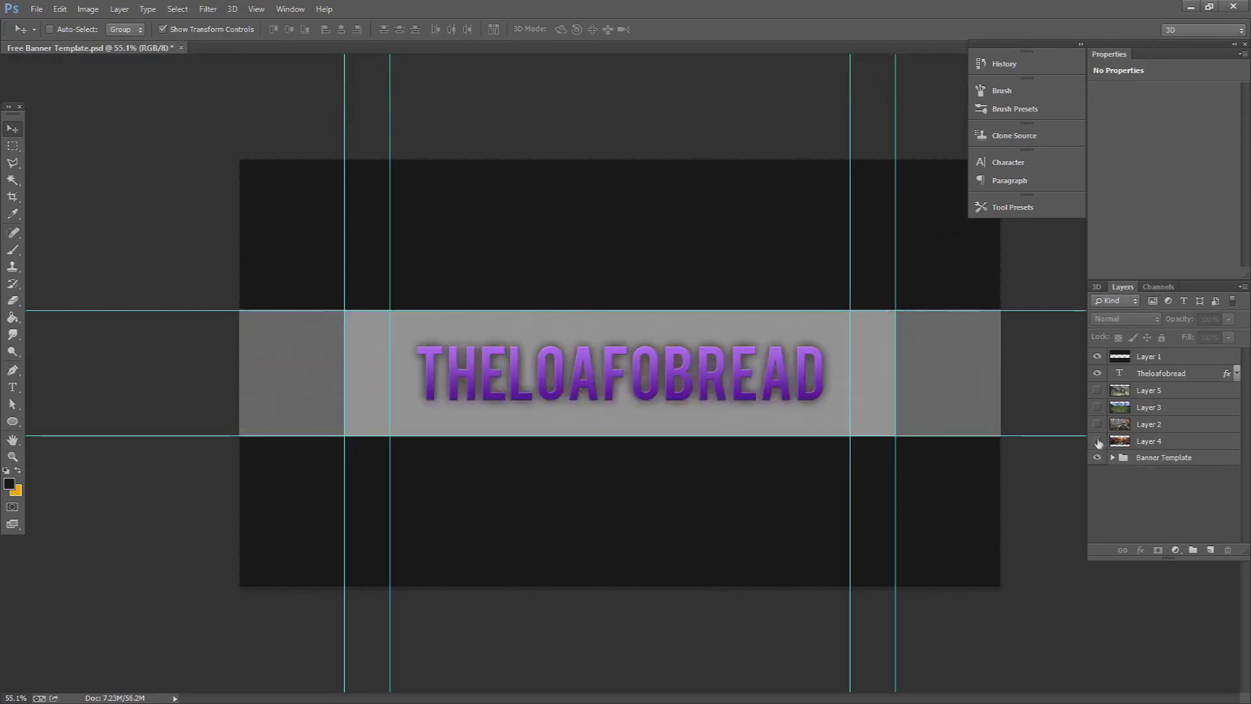
{"action": "left_click", "coordinate": [1097, 390]}
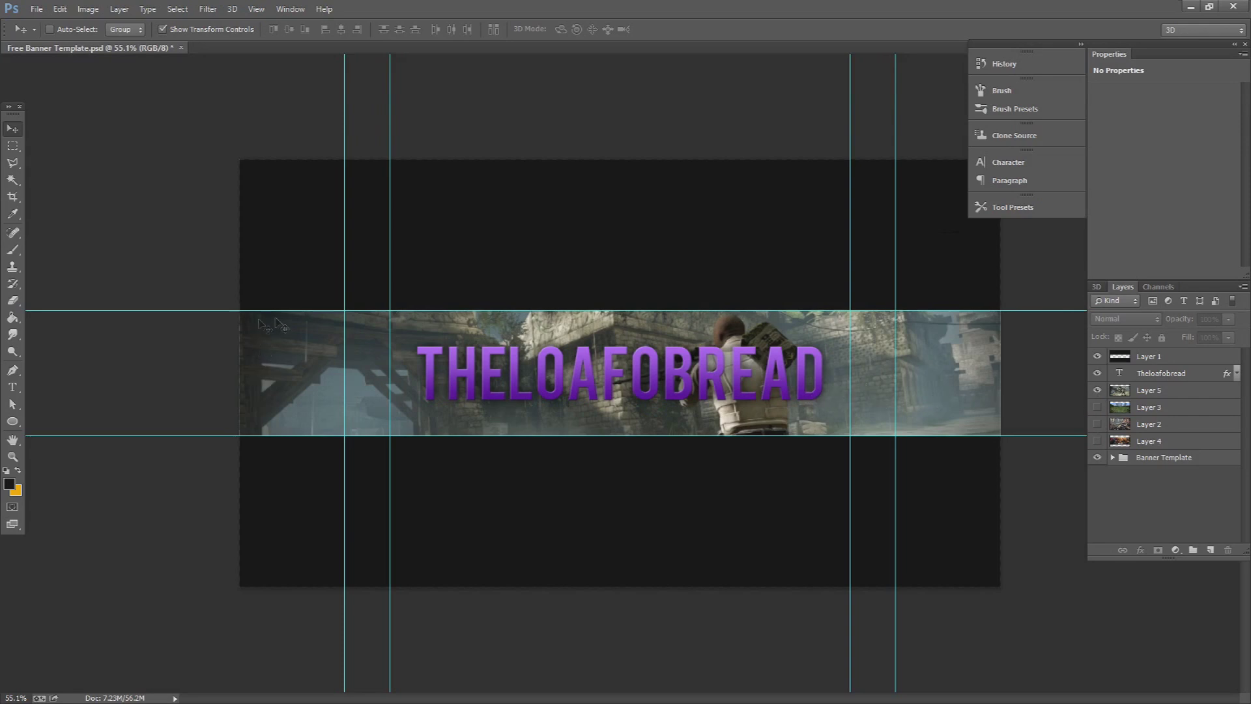
{"action": "left_click", "coordinate": [1097, 390]}
{"action": "left_click", "coordinate": [1096, 407]}
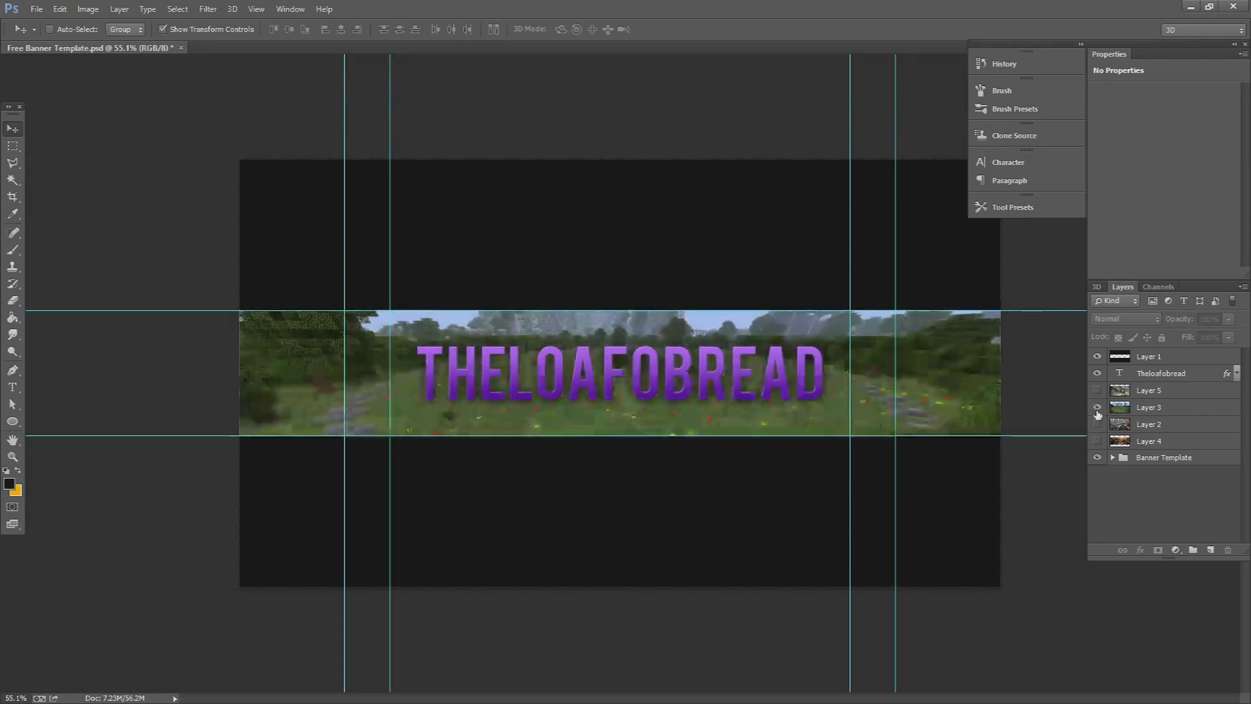
{"action": "left_click", "coordinate": [1097, 407]}
{"action": "left_click", "coordinate": [1097, 424]}
{"action": "left_click", "coordinate": [1097, 424]}
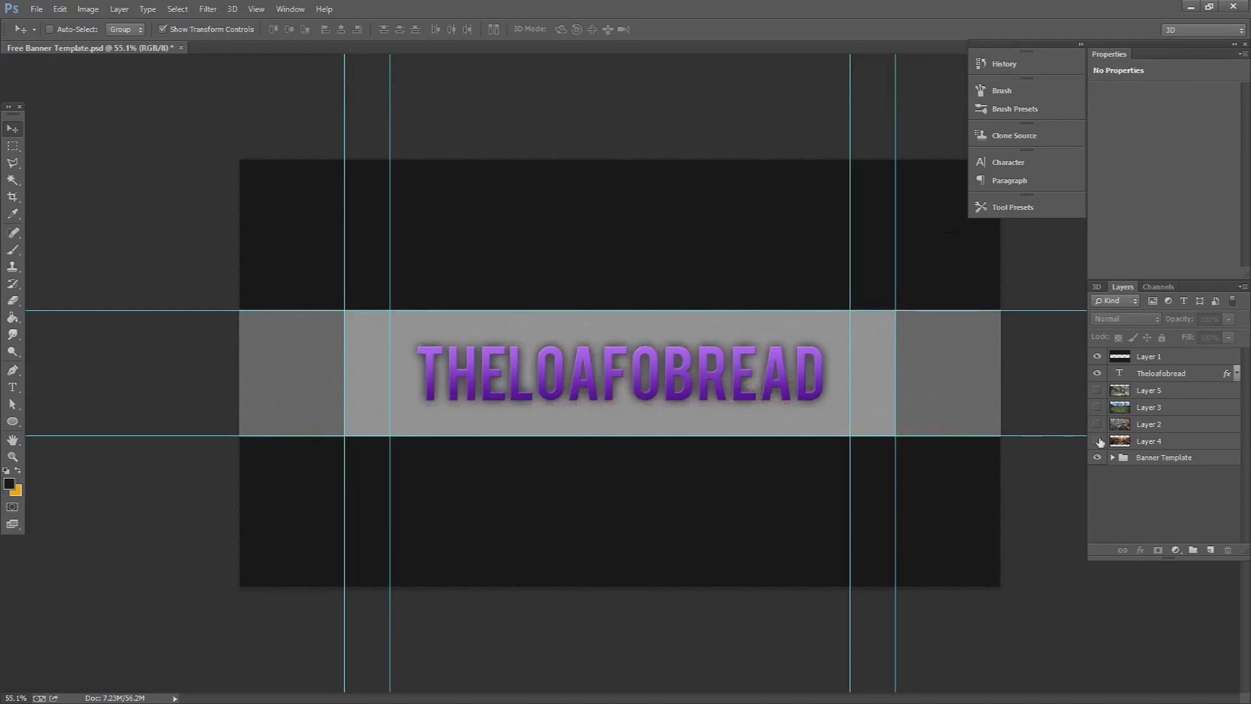
{"action": "left_click", "coordinate": [1097, 441]}
{"action": "left_click", "coordinate": [1097, 441]}
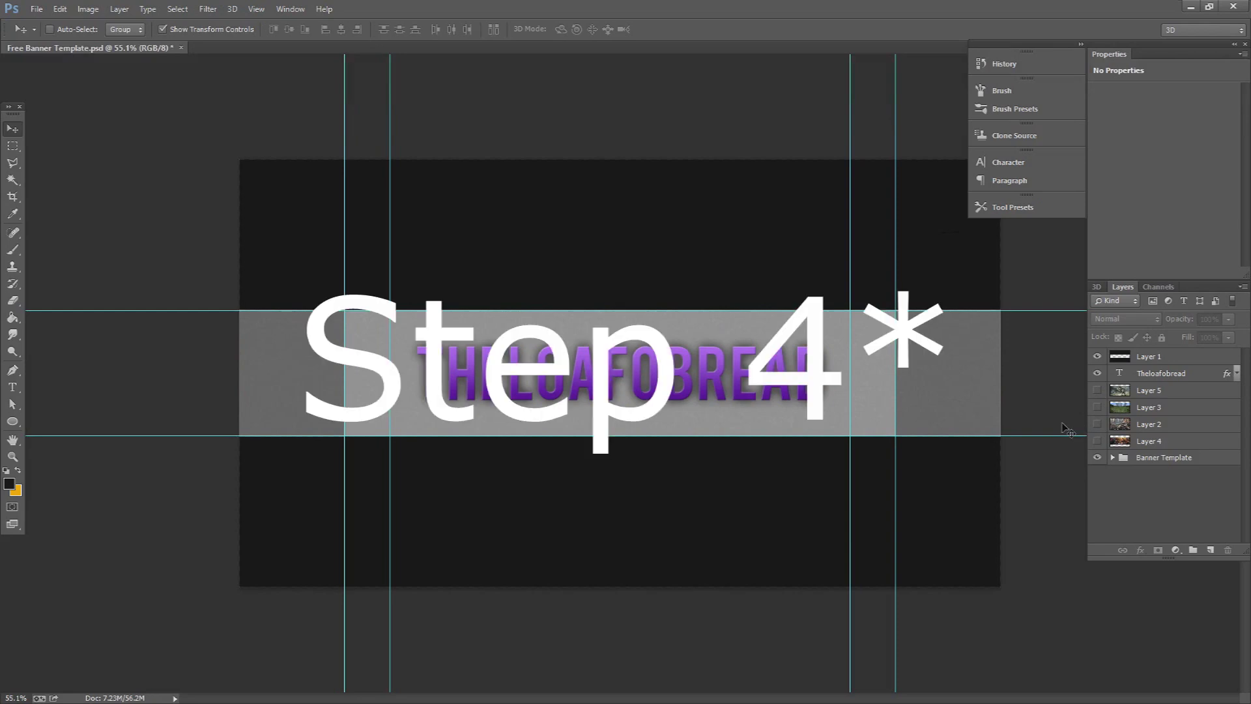
{"action": "left_click", "coordinate": [1097, 391]}
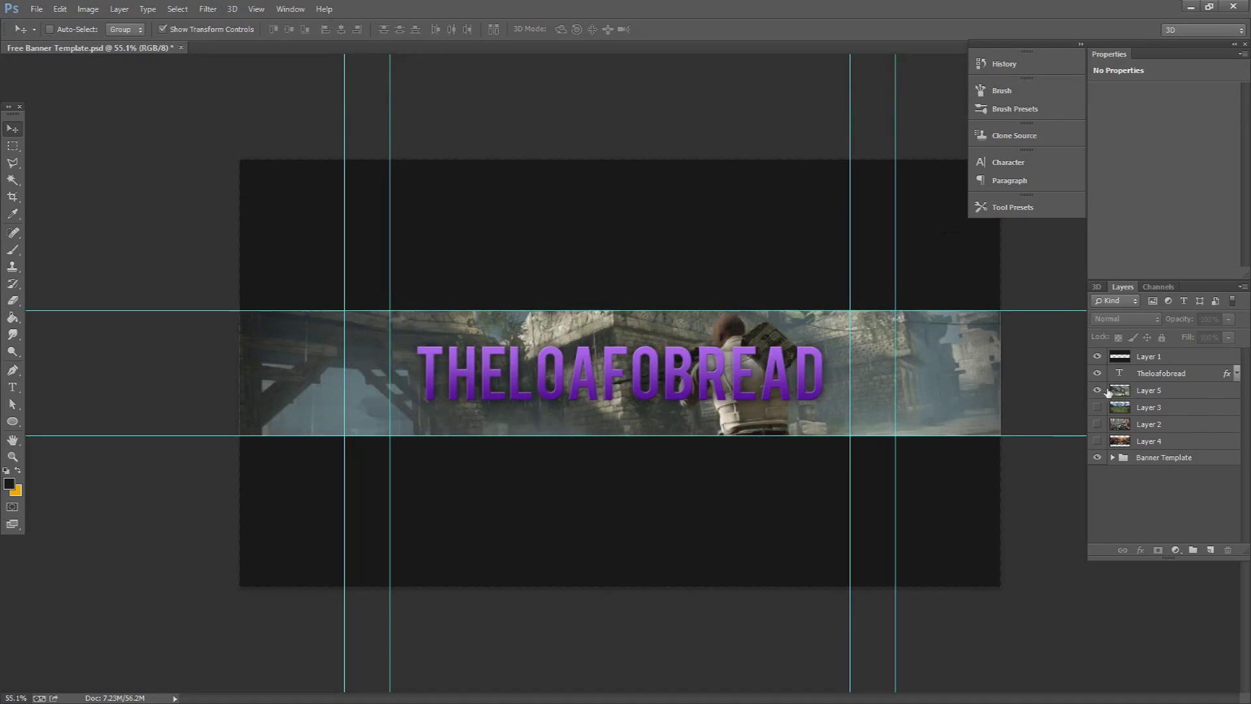
Open the Timeline and add frame 2 showing Layer 3 instead of Layer 5.
{"action": "left_click", "coordinate": [1097, 391]}
{"action": "left_click", "coordinate": [1097, 391]}
{"action": "left_click", "coordinate": [290, 8]}
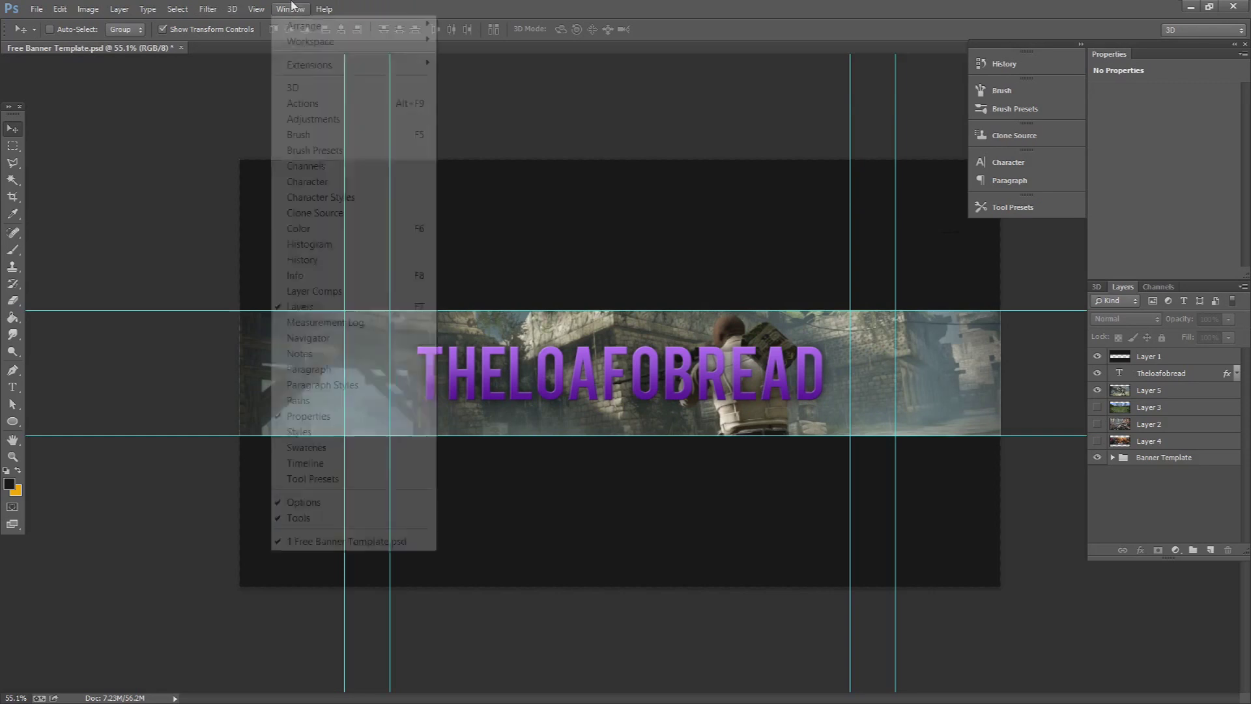
{"action": "left_click", "coordinate": [329, 463]}
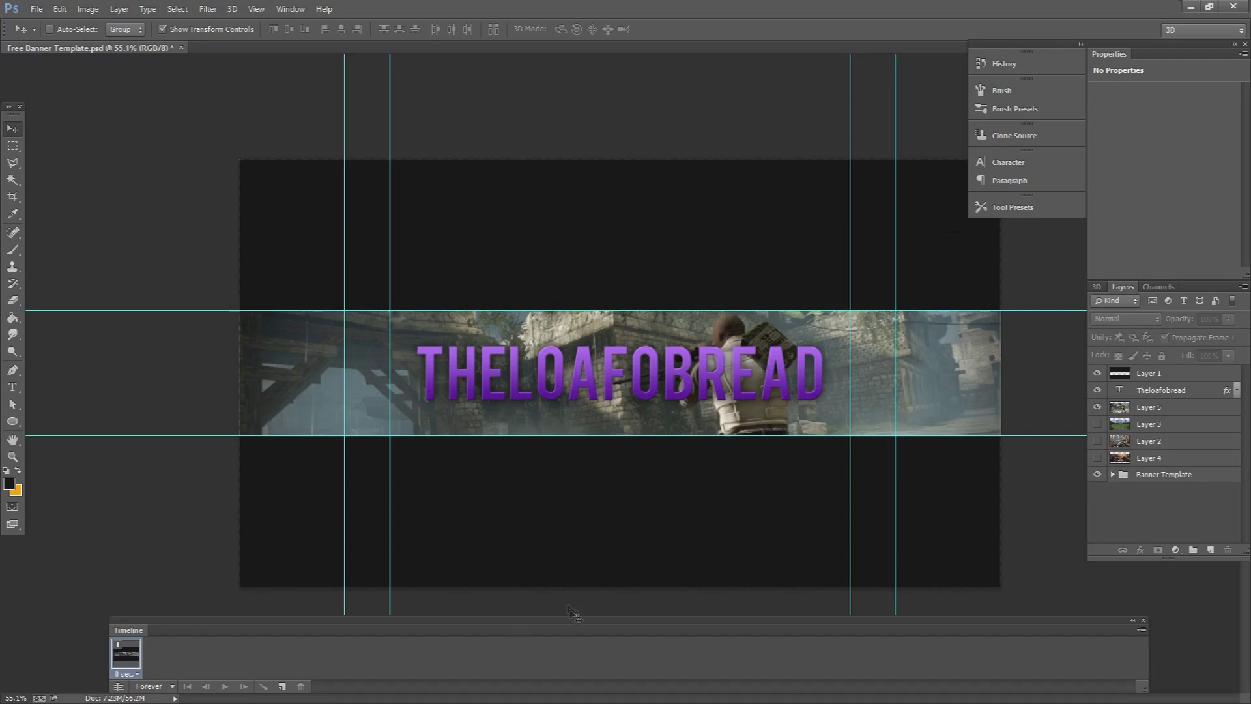
{"action": "left_click", "coordinate": [282, 686]}
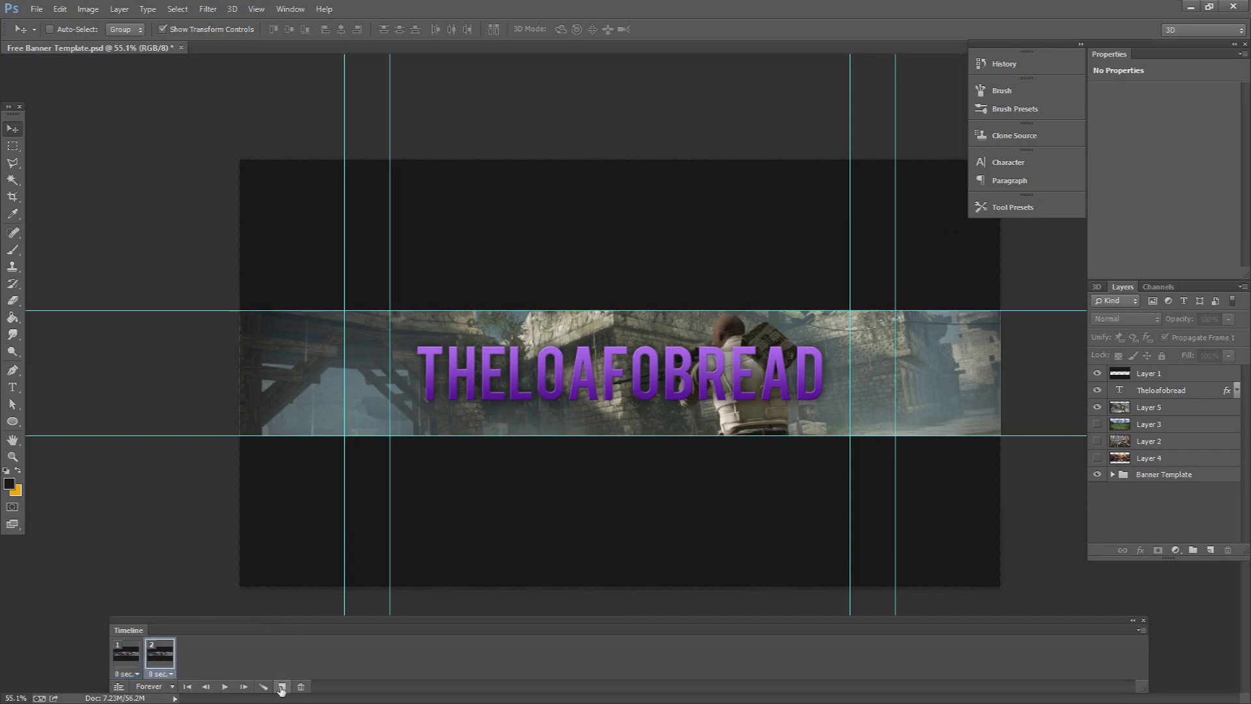
{"action": "left_click", "coordinate": [1097, 408]}
{"action": "left_click", "coordinate": [1097, 424]}
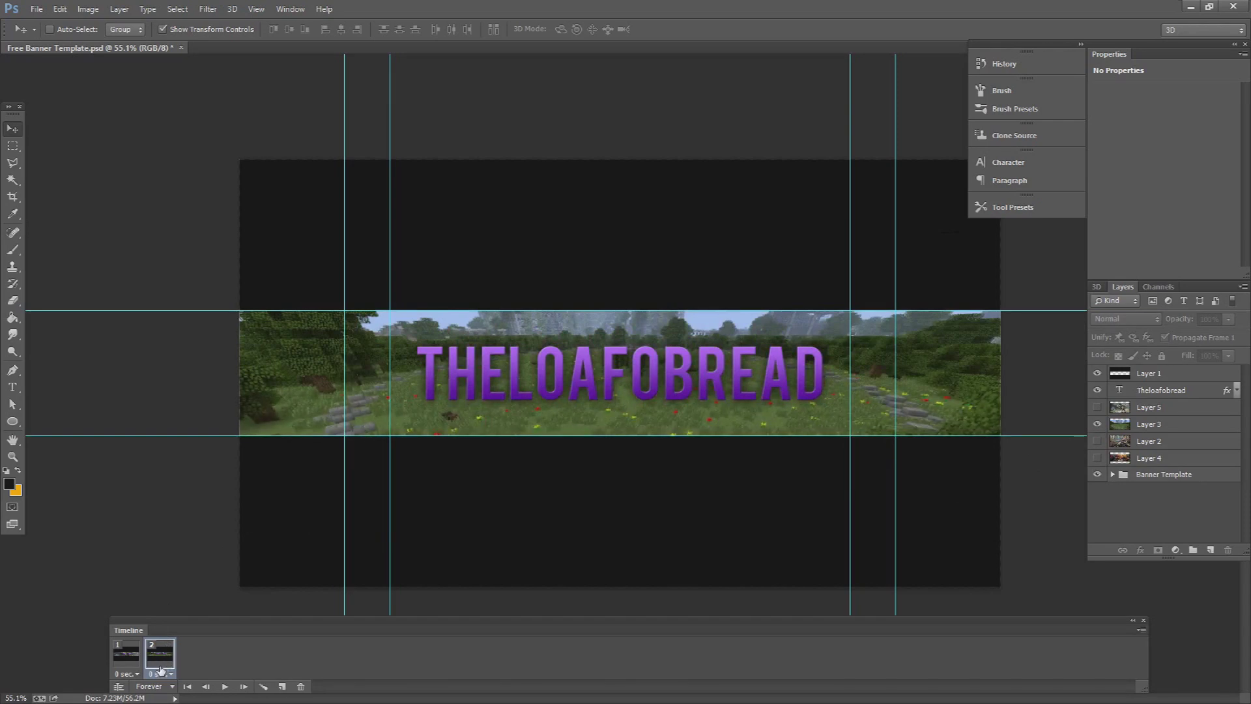
Add frames 3 and 4 showing the Layer 2 and Layer 4 backgrounds.
{"action": "left_click", "coordinate": [282, 686]}
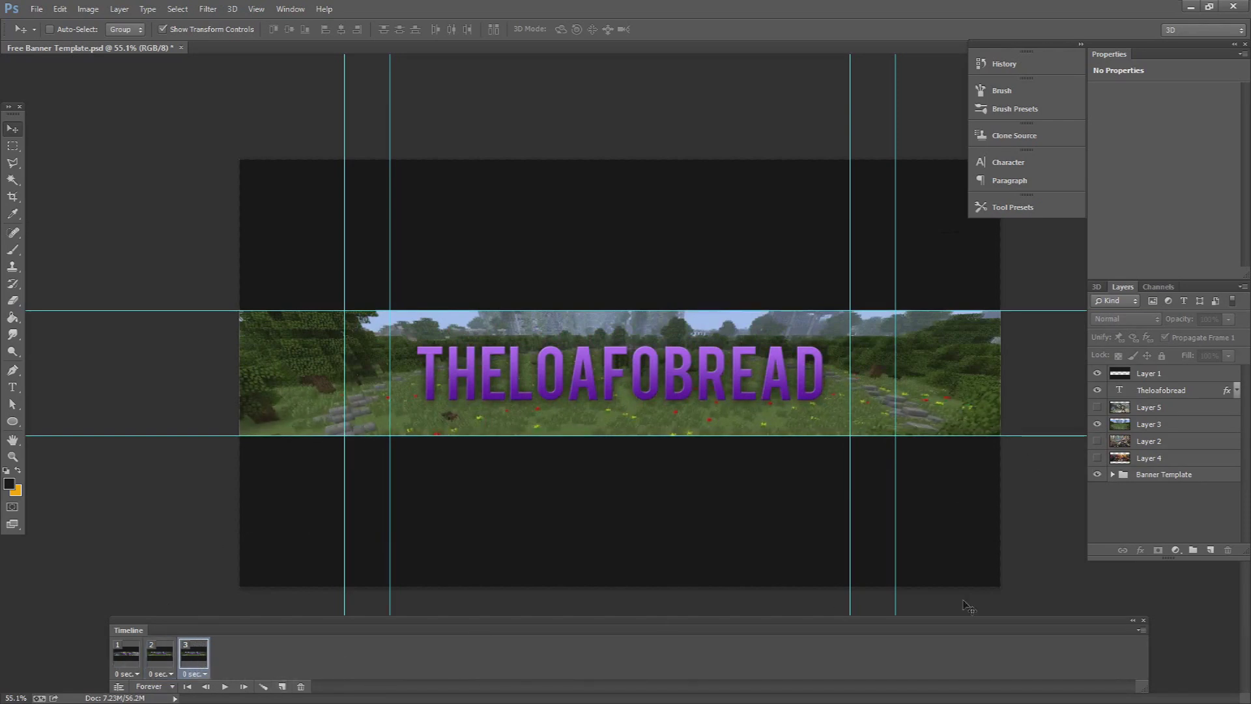
{"action": "left_click", "coordinate": [1097, 424]}
{"action": "left_click", "coordinate": [1097, 441]}
{"action": "left_click", "coordinate": [280, 686]}
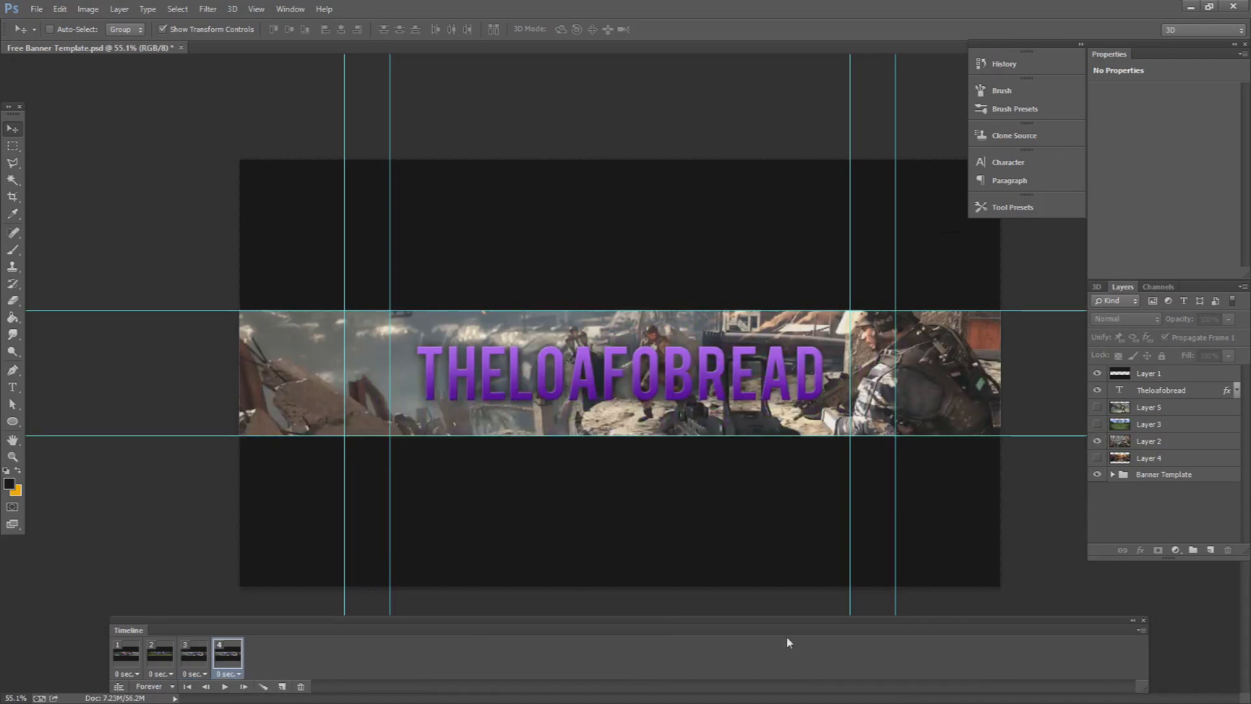
{"action": "left_click", "coordinate": [1097, 441]}
{"action": "left_click", "coordinate": [1097, 458]}
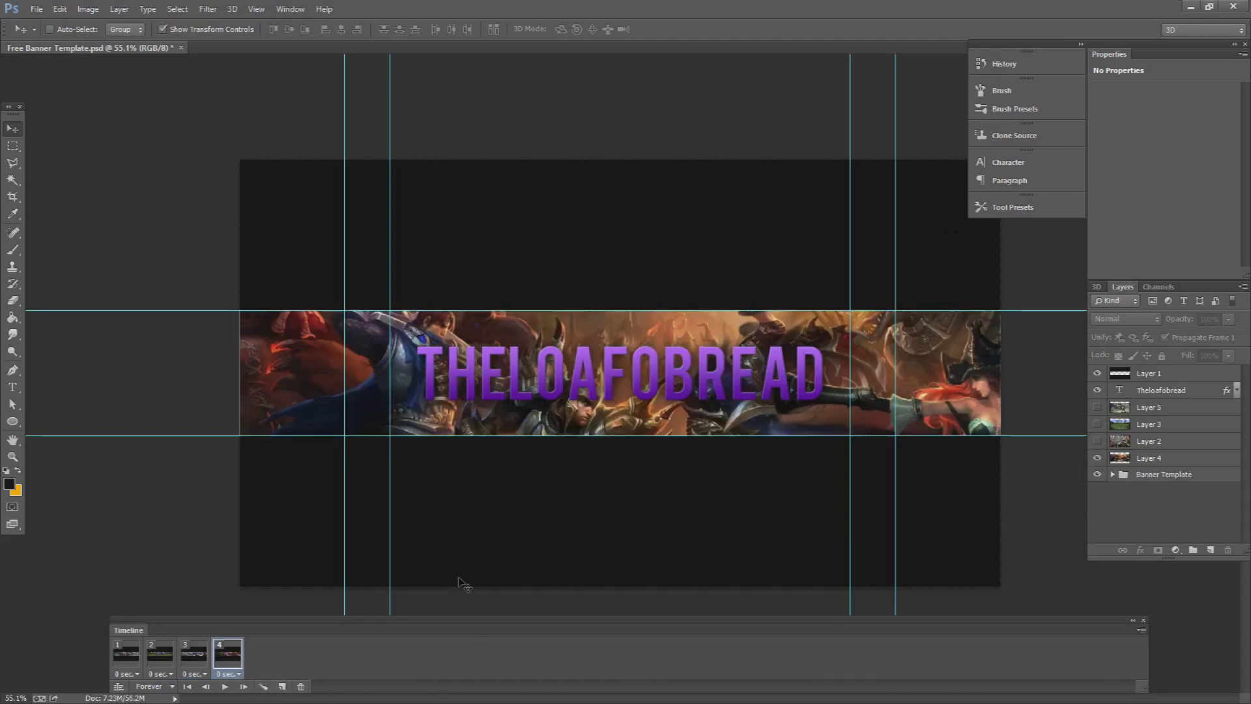
Step back through the frames and play the four-frame animation preview.
{"action": "left_click", "coordinate": [190, 665]}
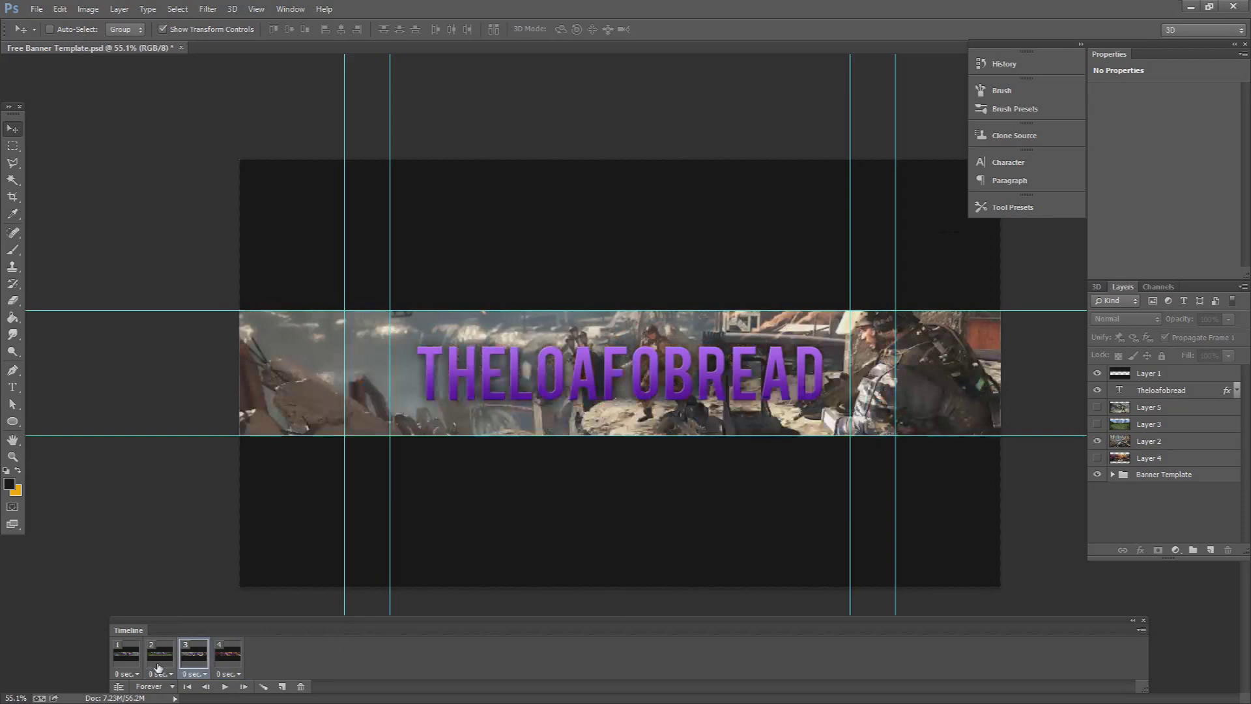
{"action": "left_click", "coordinate": [157, 666]}
{"action": "left_click", "coordinate": [131, 662]}
{"action": "left_click", "coordinate": [225, 686]}
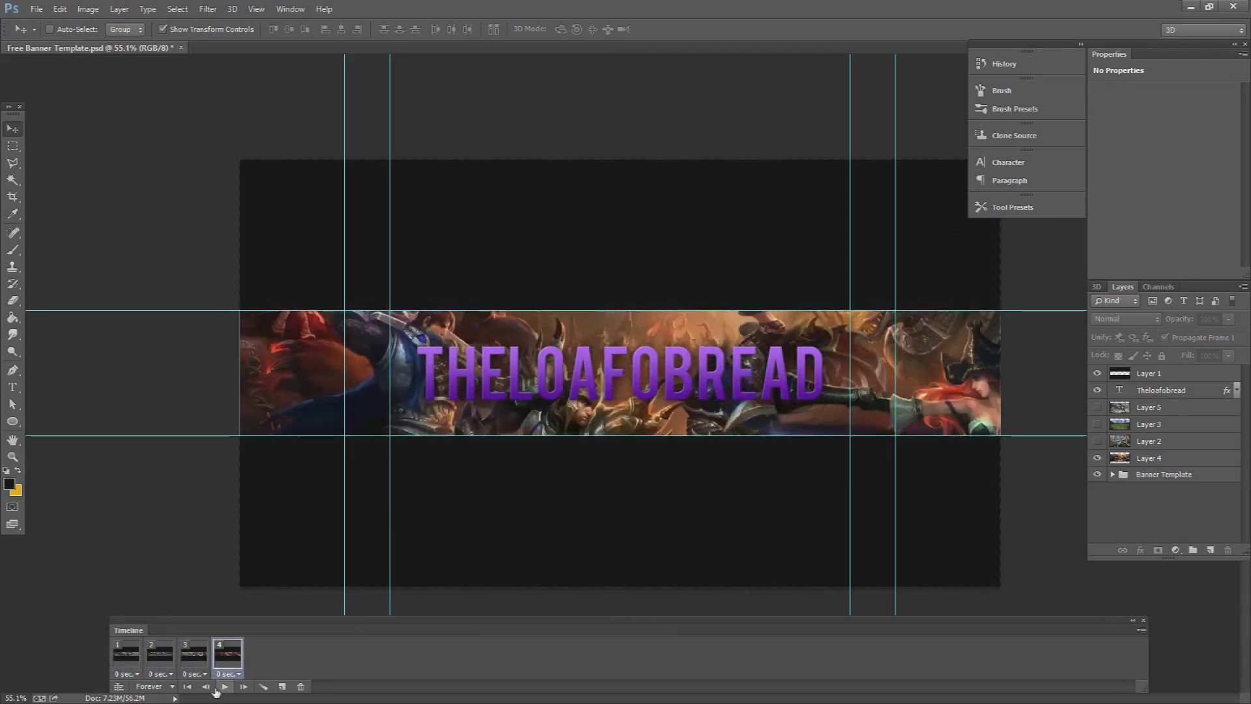
{"action": "left_click", "coordinate": [230, 673]}
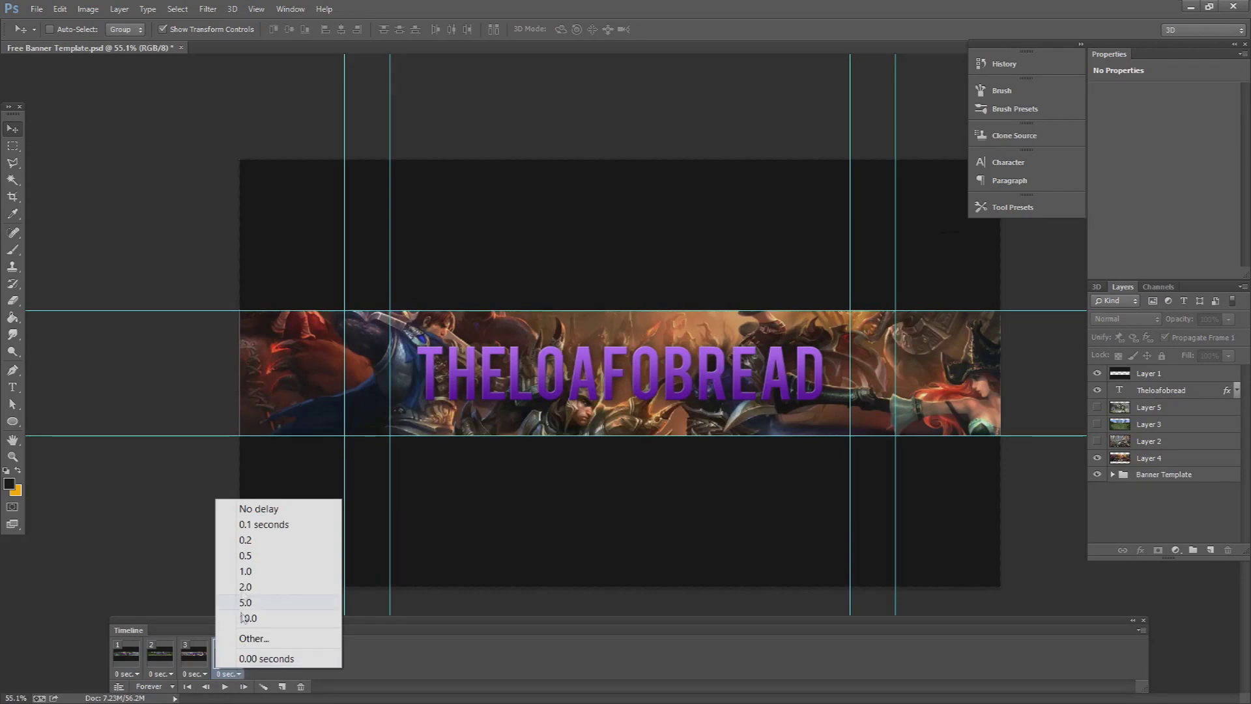
Set all four frame delays to 0.5 seconds and test-play the animation.
{"action": "left_click", "coordinate": [135, 676]}
{"action": "left_click", "coordinate": [135, 674]}
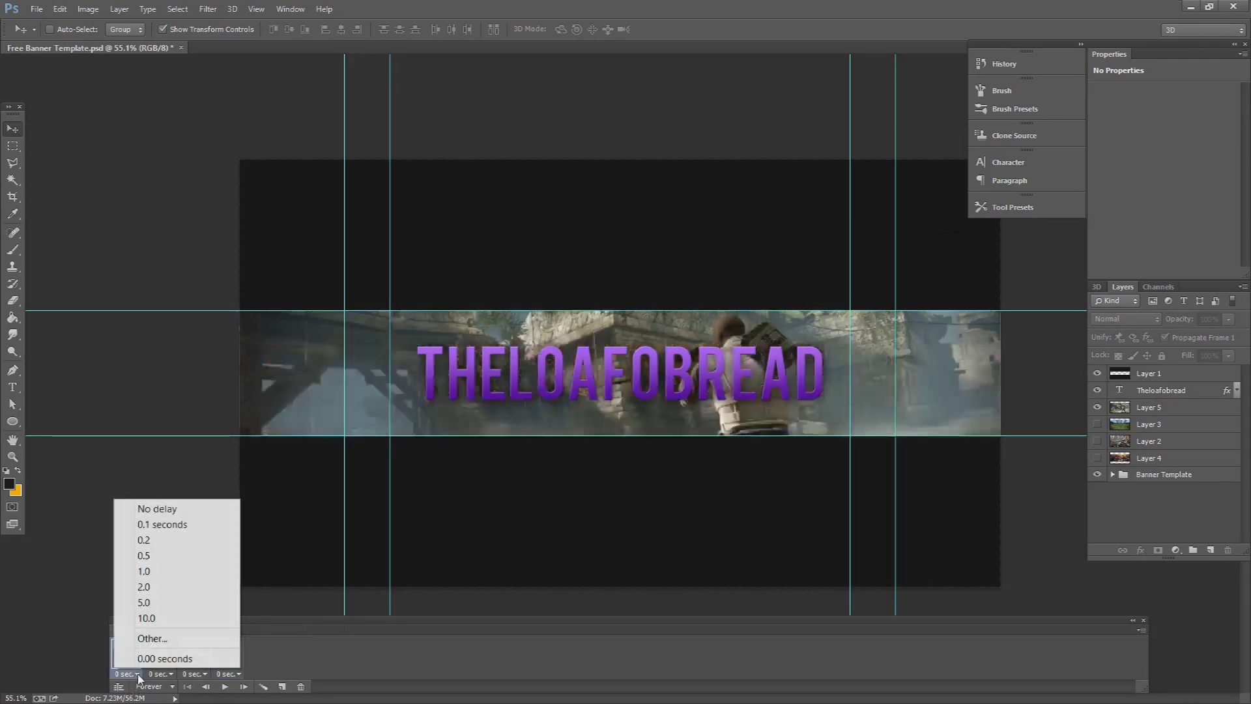
{"action": "left_click", "coordinate": [153, 555]}
{"action": "left_click", "coordinate": [171, 675]}
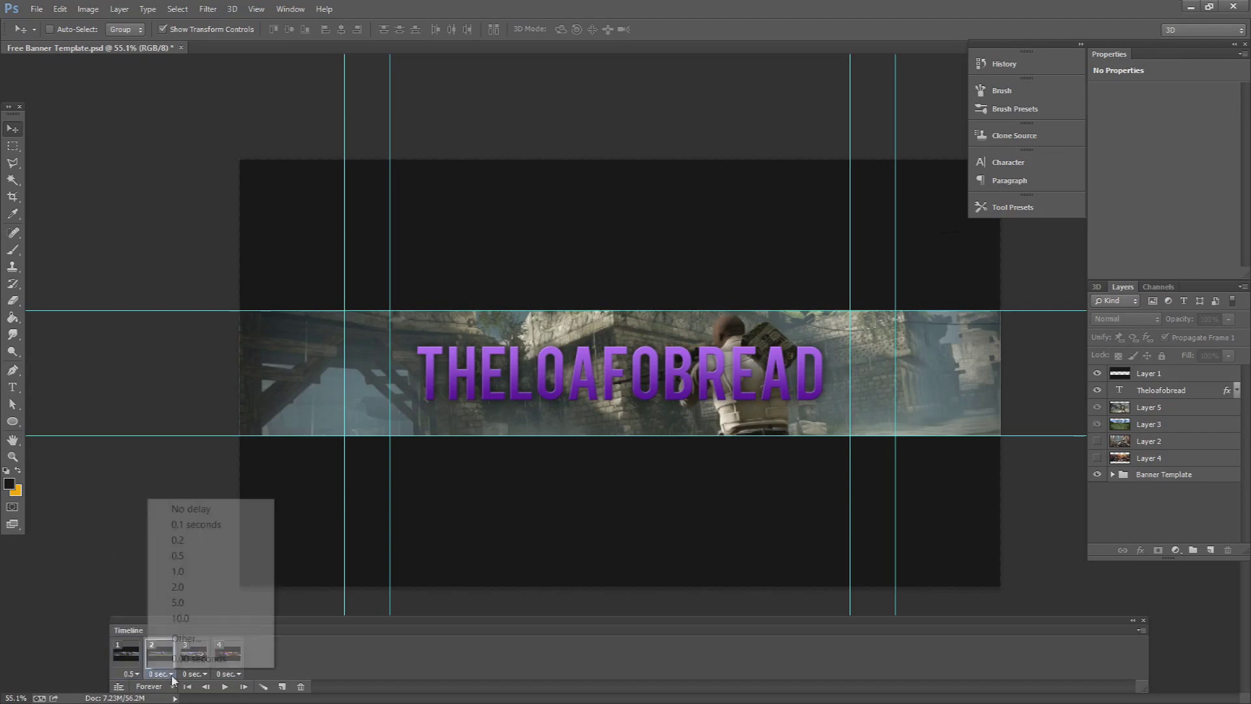
{"action": "left_click", "coordinate": [204, 555]}
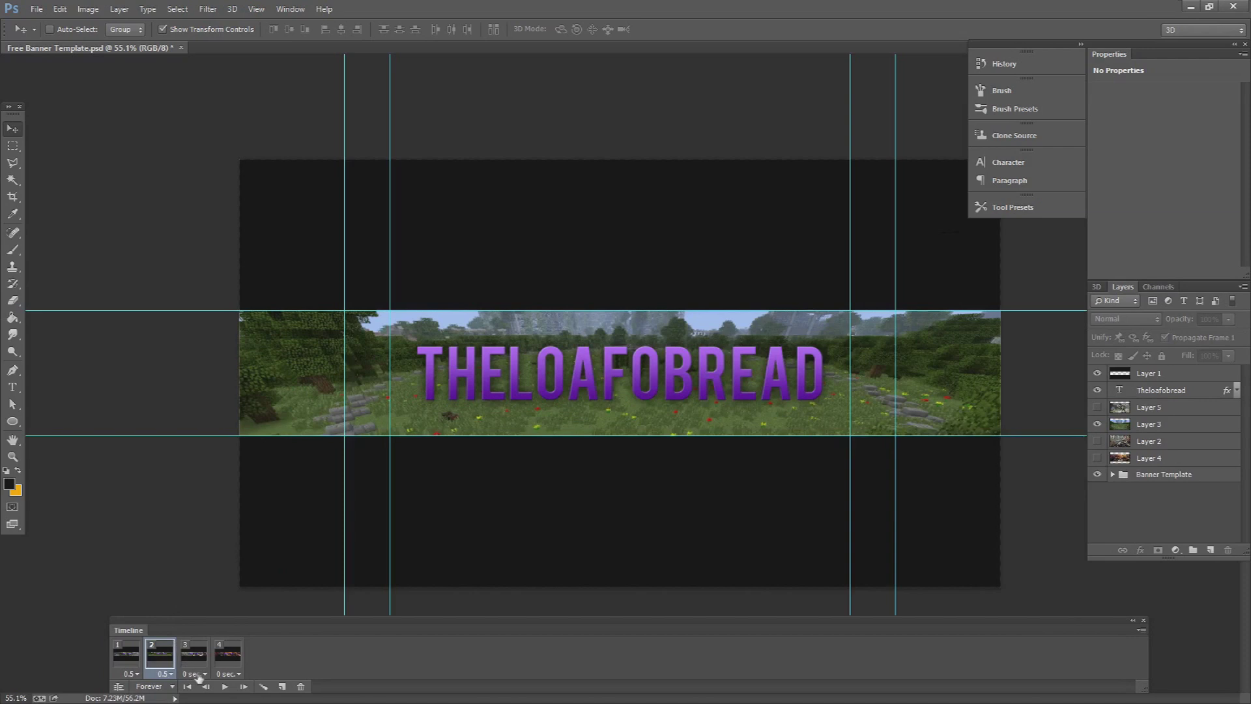
{"action": "left_click", "coordinate": [193, 674]}
{"action": "left_click", "coordinate": [222, 557]}
{"action": "left_click", "coordinate": [231, 674]}
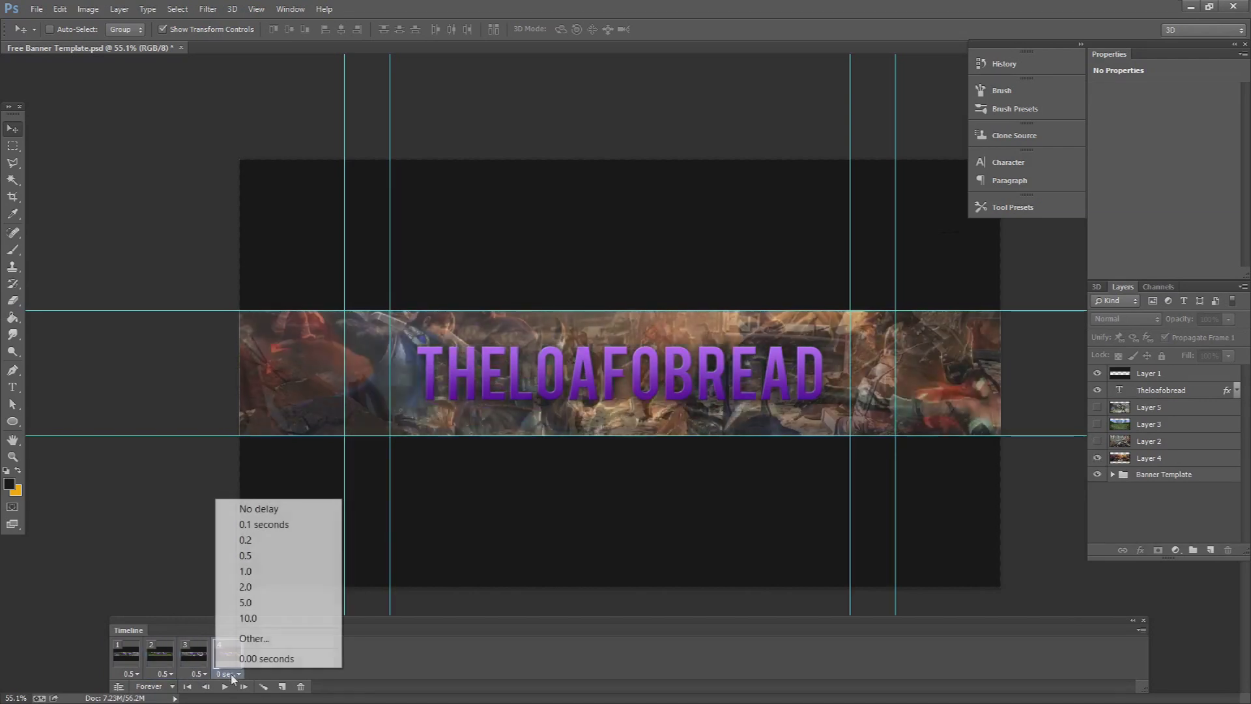
{"action": "left_click", "coordinate": [247, 555]}
{"action": "left_click", "coordinate": [225, 686]}
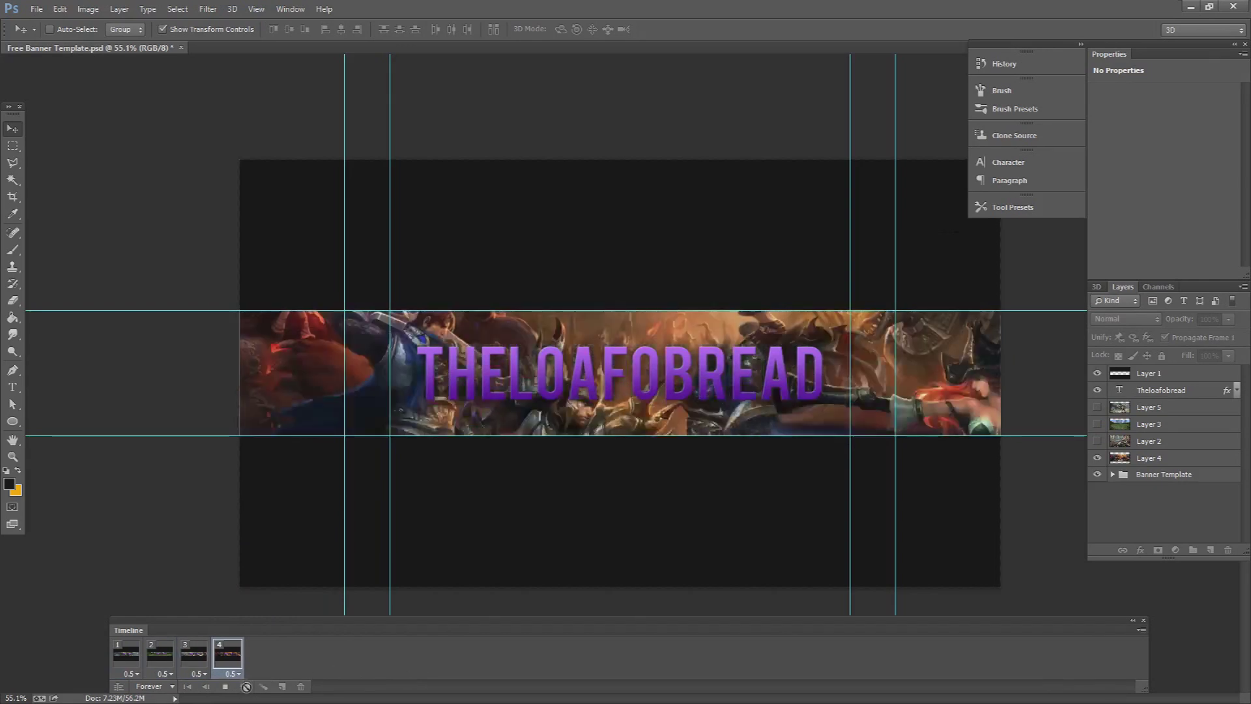
{"action": "left_click", "coordinate": [225, 686]}
Change every frame's delay to 1 second and preview the animation again.
{"action": "left_click", "coordinate": [129, 673]}
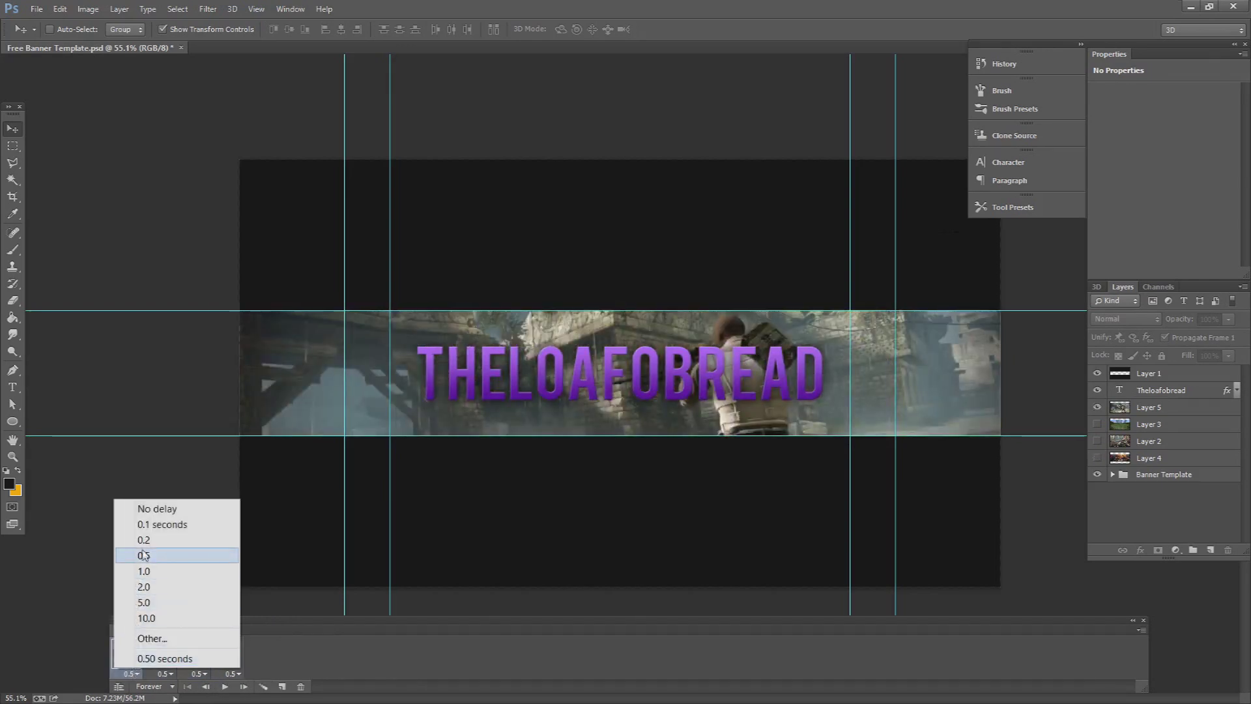
{"action": "left_click", "coordinate": [155, 571]}
{"action": "left_click", "coordinate": [165, 673]}
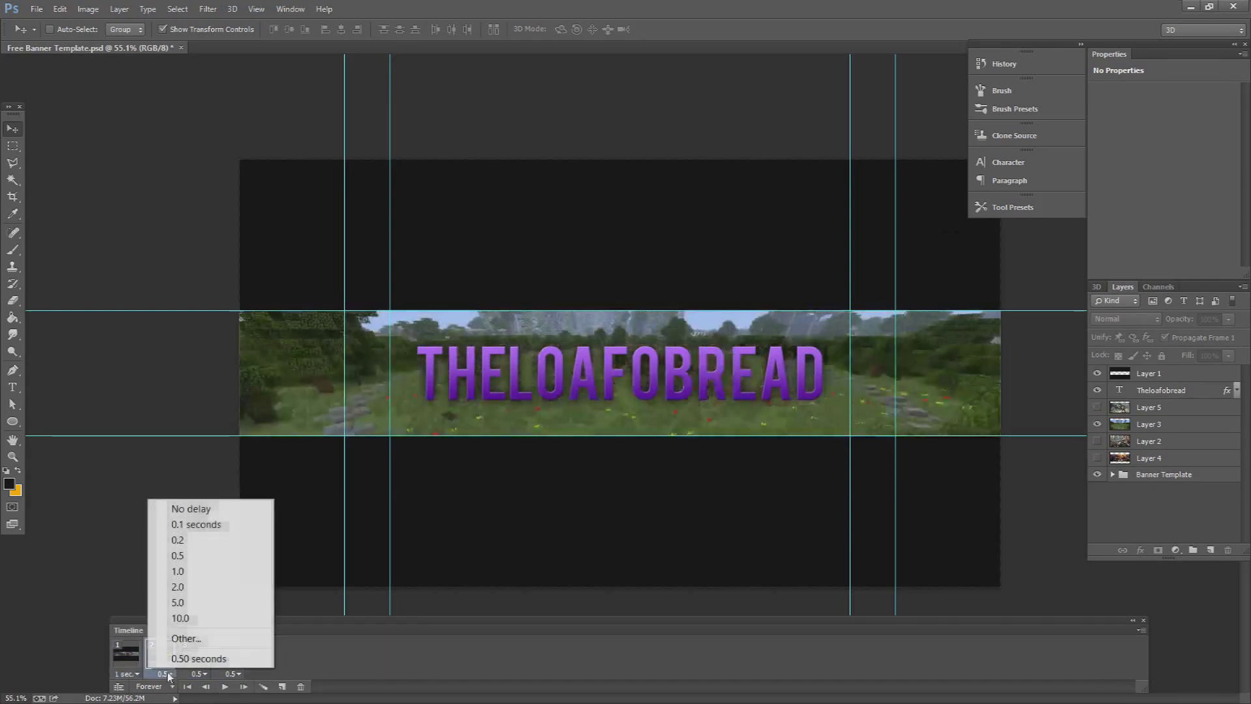
{"action": "left_click", "coordinate": [171, 571]}
{"action": "left_click", "coordinate": [196, 673]}
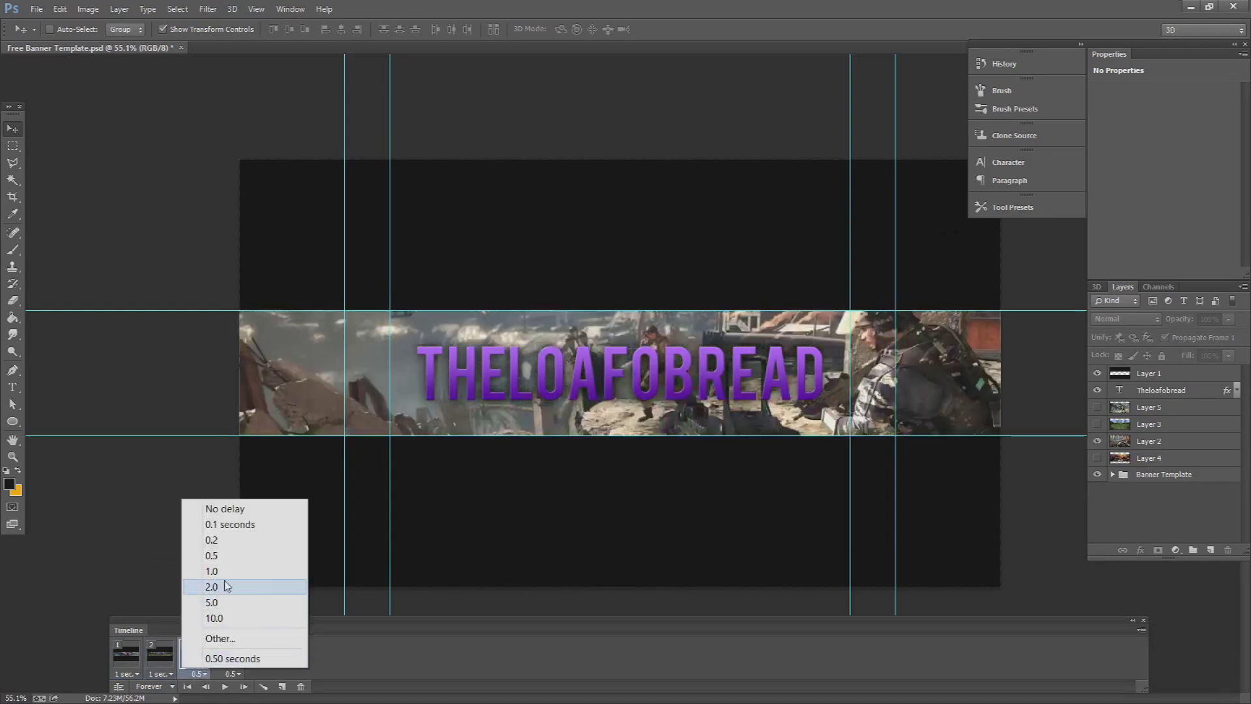
{"action": "left_click", "coordinate": [195, 571]}
{"action": "left_click", "coordinate": [234, 673]}
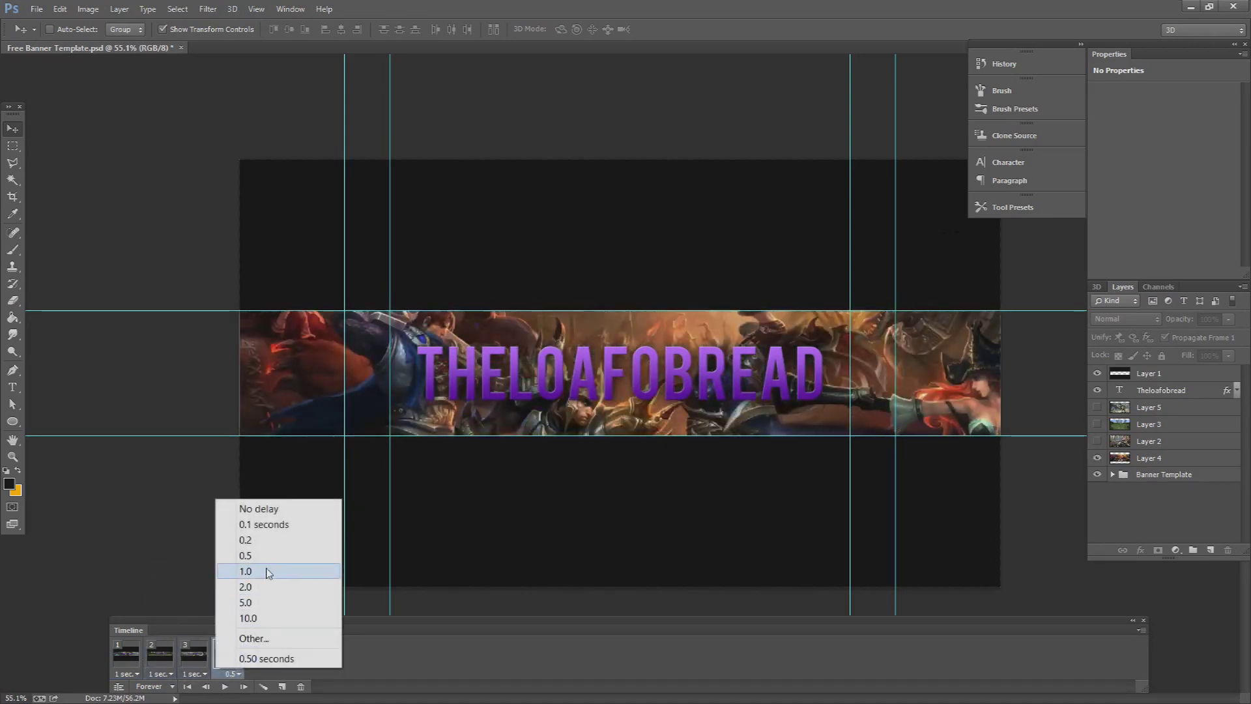
{"action": "left_click", "coordinate": [270, 571]}
{"action": "left_click", "coordinate": [224, 687]}
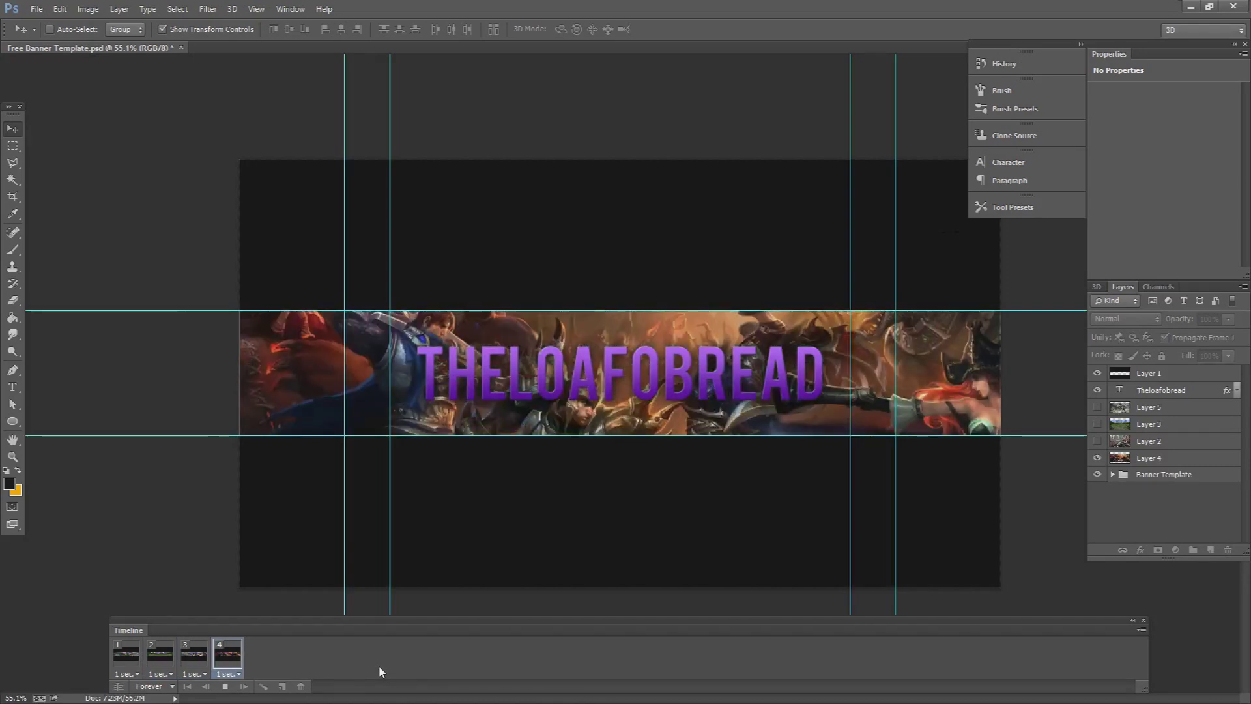
{"action": "left_click", "coordinate": [226, 687]}
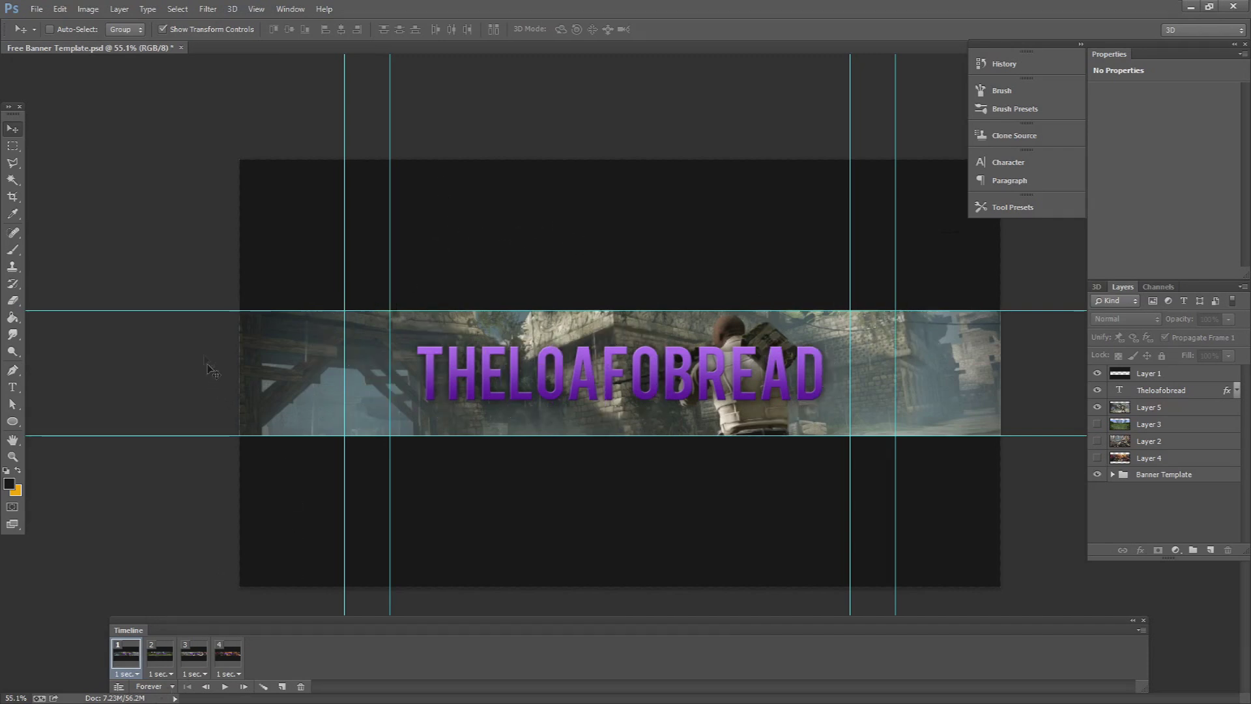
Open Save for Web, apply the GIF 128 Dithered preset and zoom the preview out.
{"action": "left_click", "coordinate": [37, 9]}
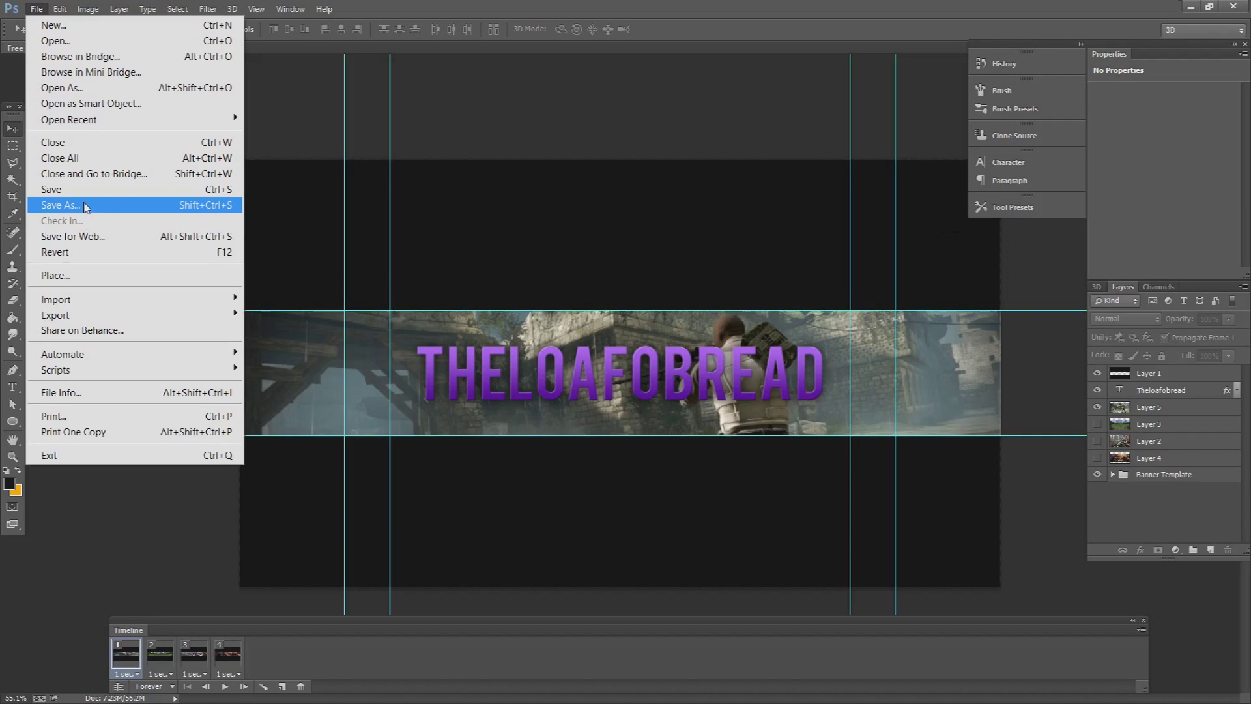
{"action": "left_click", "coordinate": [78, 236]}
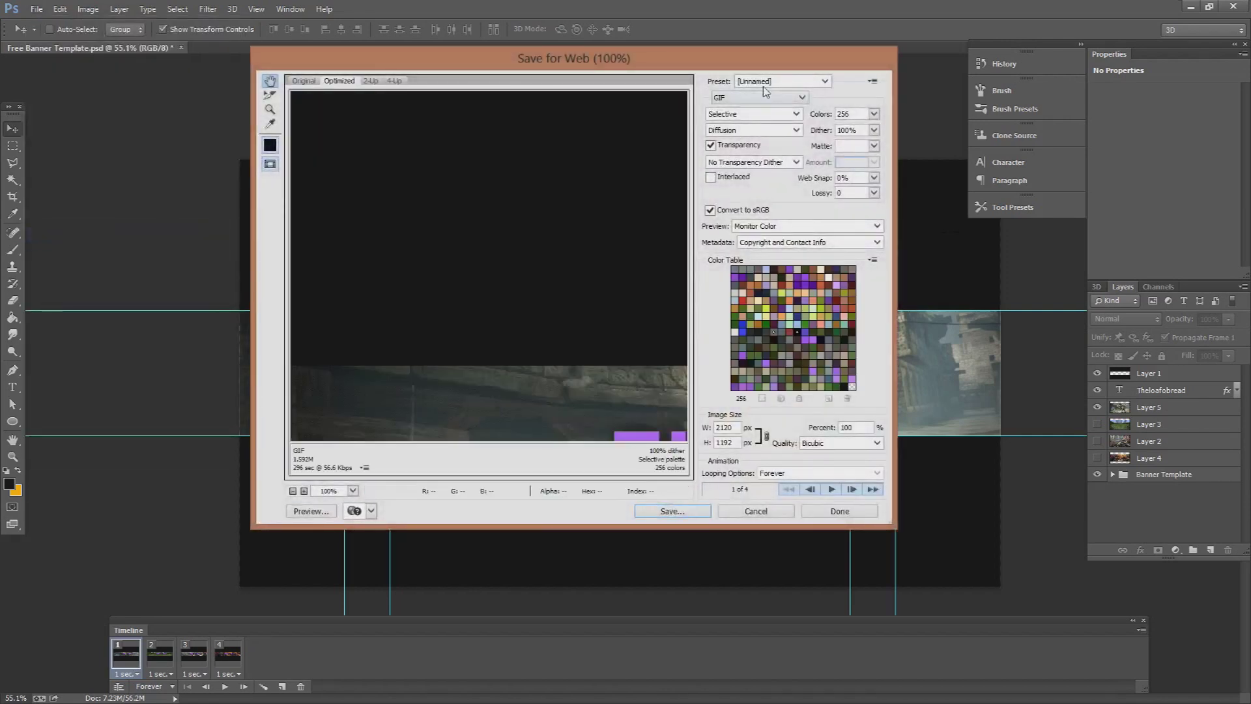
{"action": "left_click", "coordinate": [768, 82]}
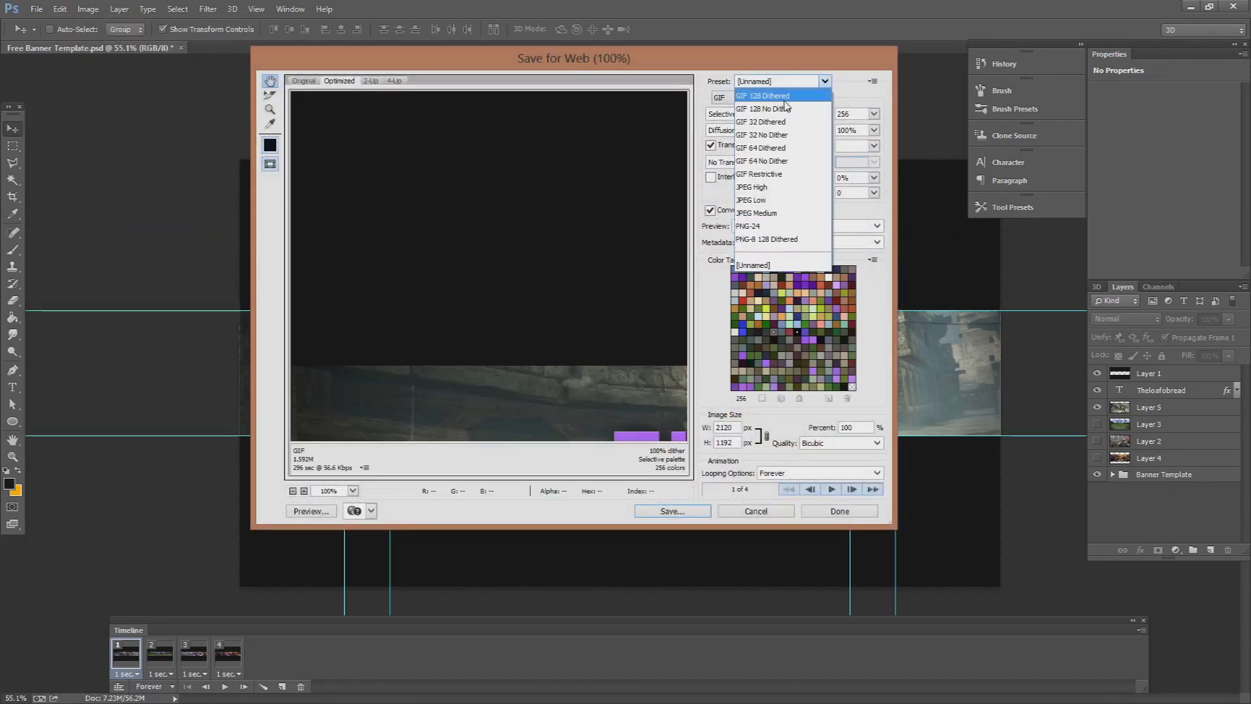
{"action": "left_click", "coordinate": [788, 98]}
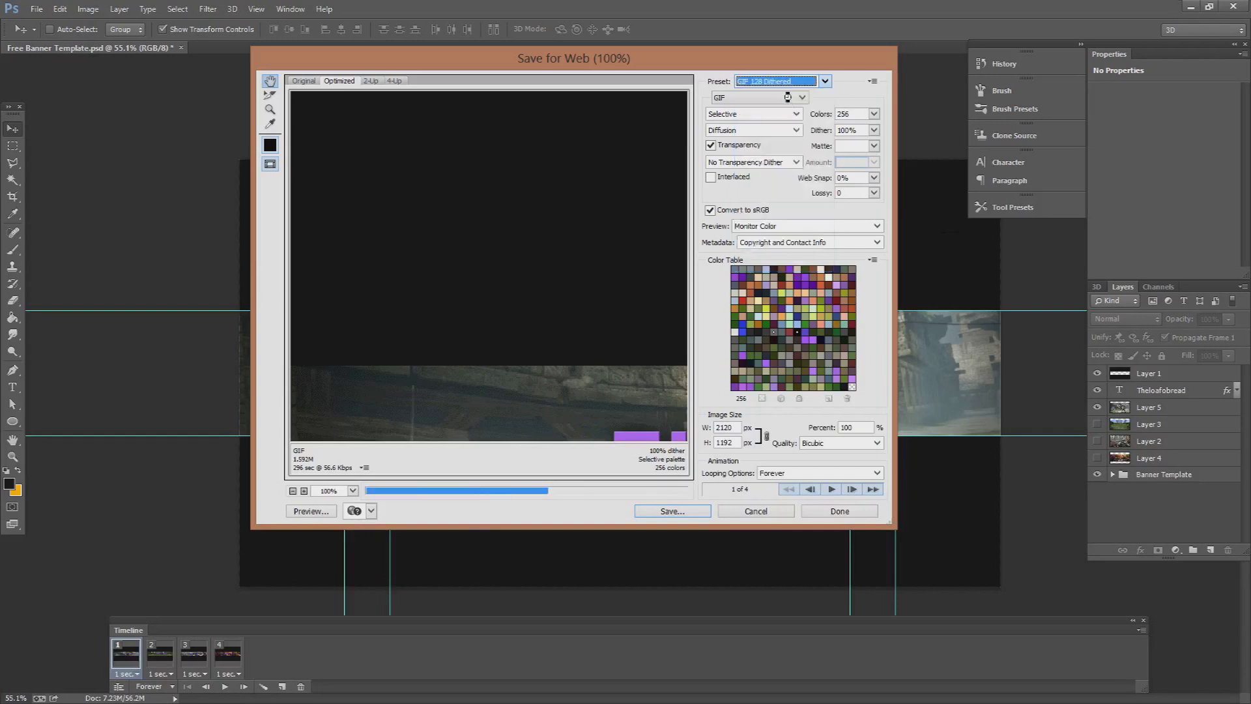
{"action": "left_click", "coordinate": [293, 491]}
{"action": "left_click", "coordinate": [293, 490]}
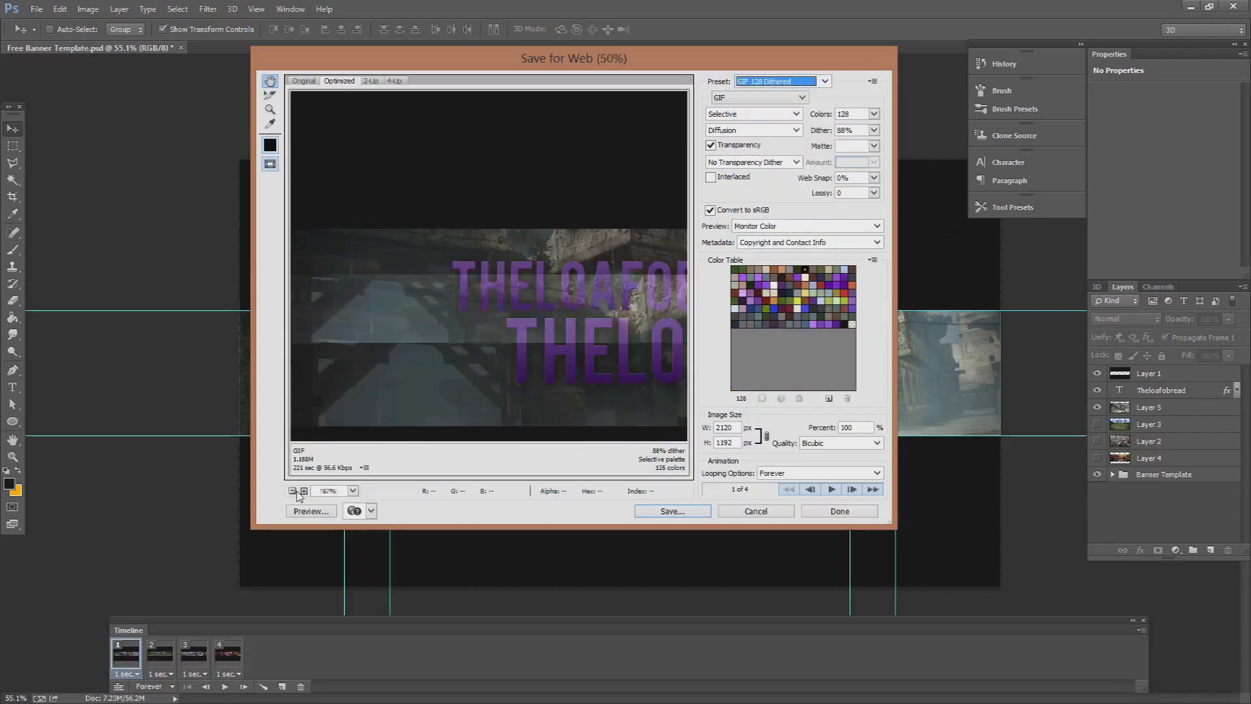
{"action": "left_click", "coordinate": [294, 491]}
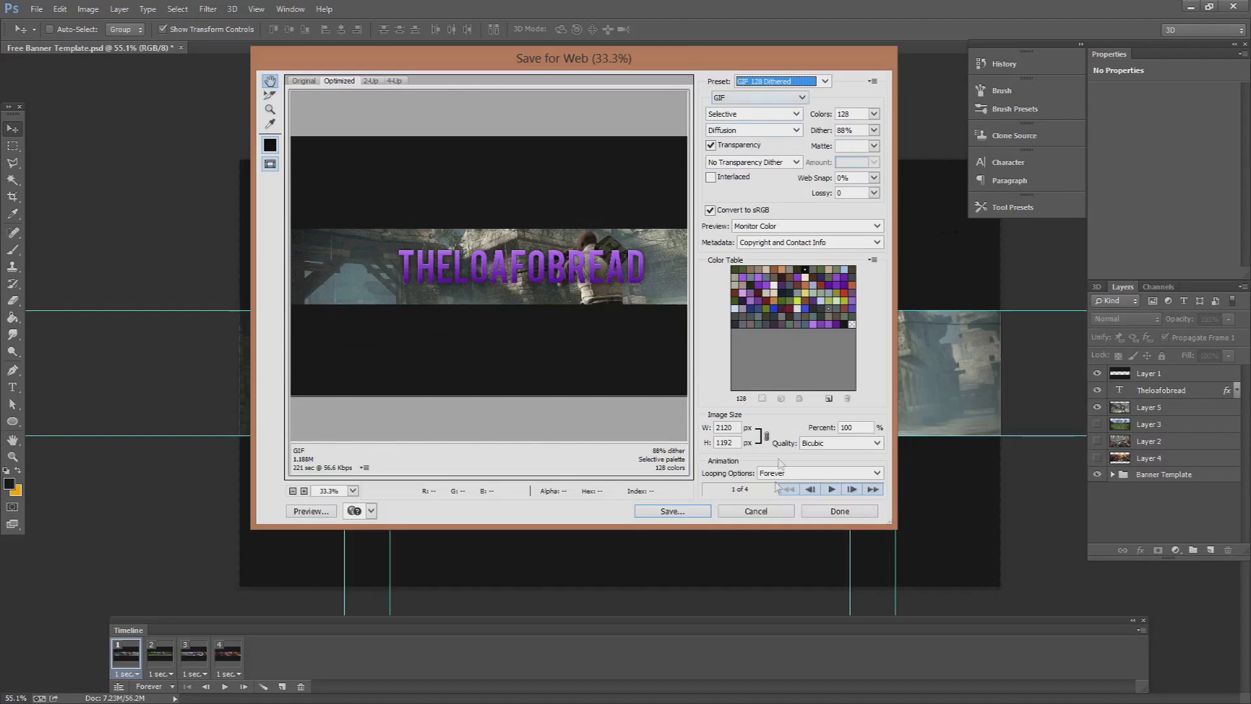
Choose Images Only as the output format in the save dialog.
{"action": "left_click", "coordinate": [671, 510]}
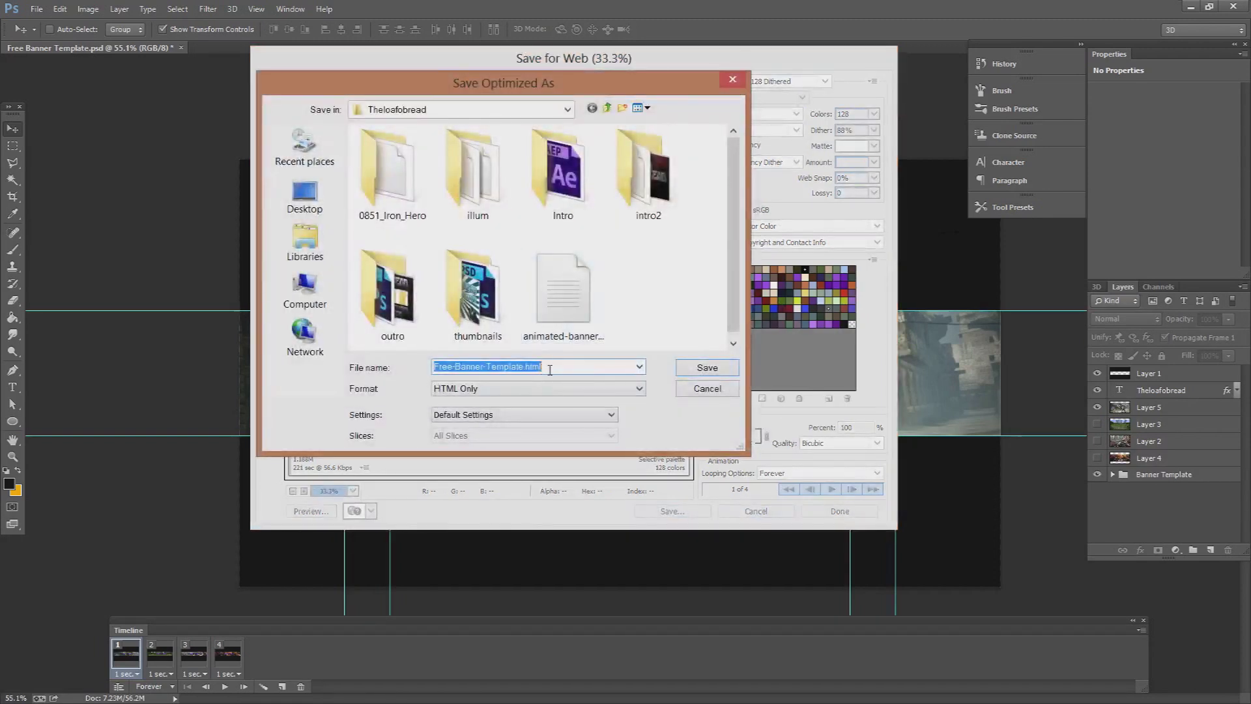
{"action": "left_click", "coordinate": [553, 389]}
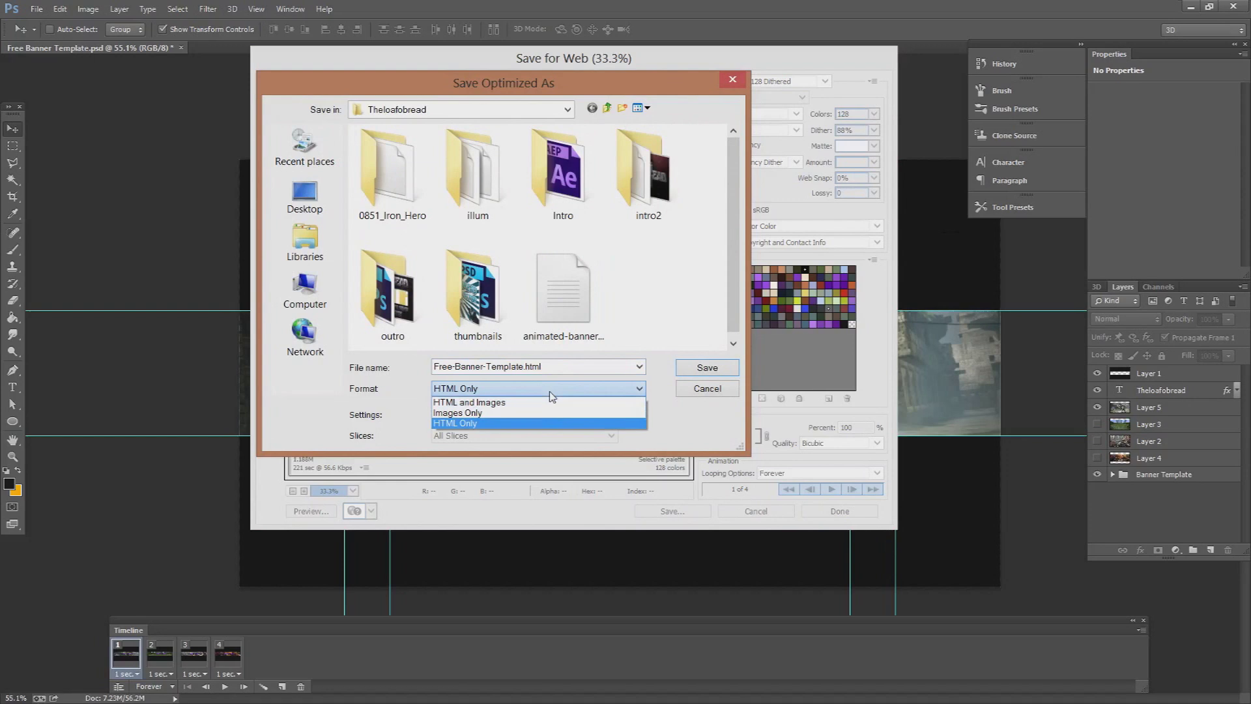
{"action": "left_click", "coordinate": [550, 412]}
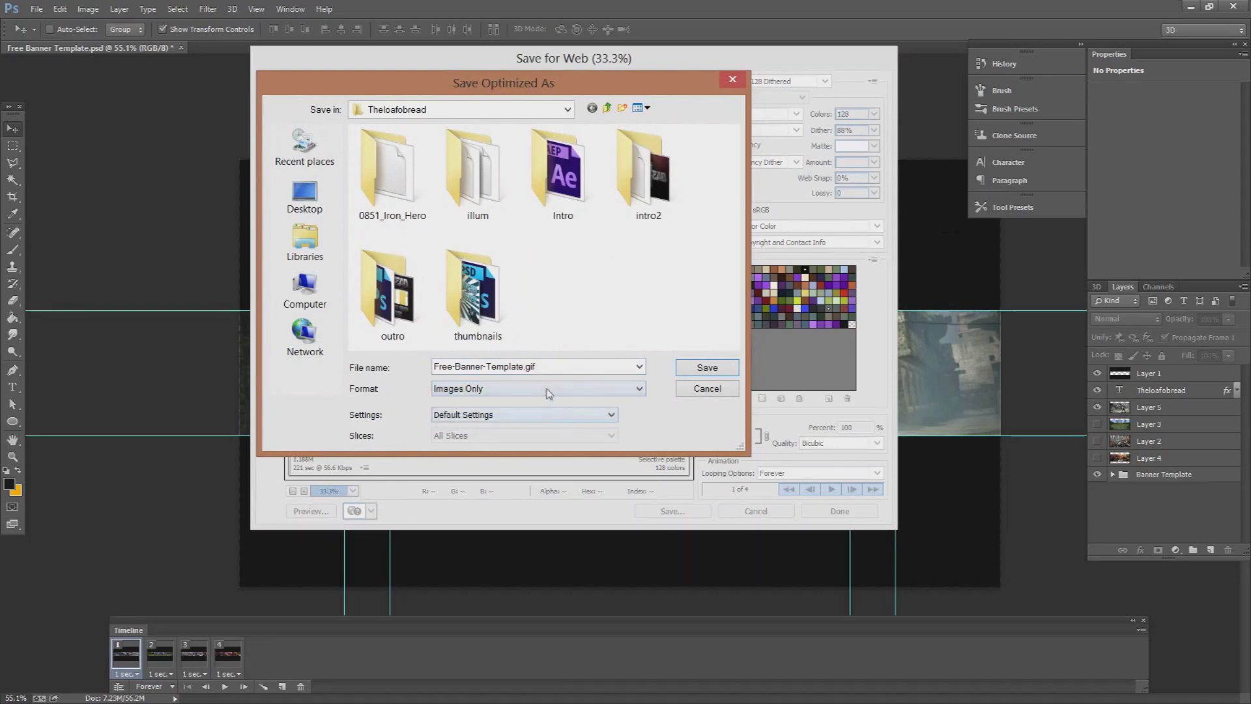
{"action": "left_click", "coordinate": [513, 392]}
{"action": "left_click", "coordinate": [508, 397]}
Name the file animated-banner.gif and save it.
{"action": "double_click", "coordinate": [522, 367]}
{"action": "left_click", "coordinate": [523, 366]}
{"action": "key", "text": "BackSpace"}
{"action": "key", "text": "BackSpace"}
{"action": "key", "text": "BackSpace"}
{"action": "key", "text": "BackSpace"}
{"action": "key", "text": "BackSpace"}
{"action": "key", "text": "BackSpace"}
{"action": "key", "text": "BackSpace"}
{"action": "key", "text": "BackSpace"}
{"action": "key", "text": "BackSpace"}
{"action": "key", "text": "BackSpace"}
{"action": "key", "text": "BackSpace"}
{"action": "key", "text": "BackSpace"}
{"action": "key", "text": "BackSpace"}
{"action": "key", "text": "BackSpace"}
{"action": "key", "text": "BackSpace"}
{"action": "key", "text": "BackSpace"}
{"action": "key", "text": "BackSpace"}
{"action": "key", "text": "BackSpace"}
{"action": "key", "text": "BackSpace"}
{"action": "key", "text": "BackSpace"}
{"action": "type", "text": "animatedbanner"}
{"action": "key", "text": "Return"}
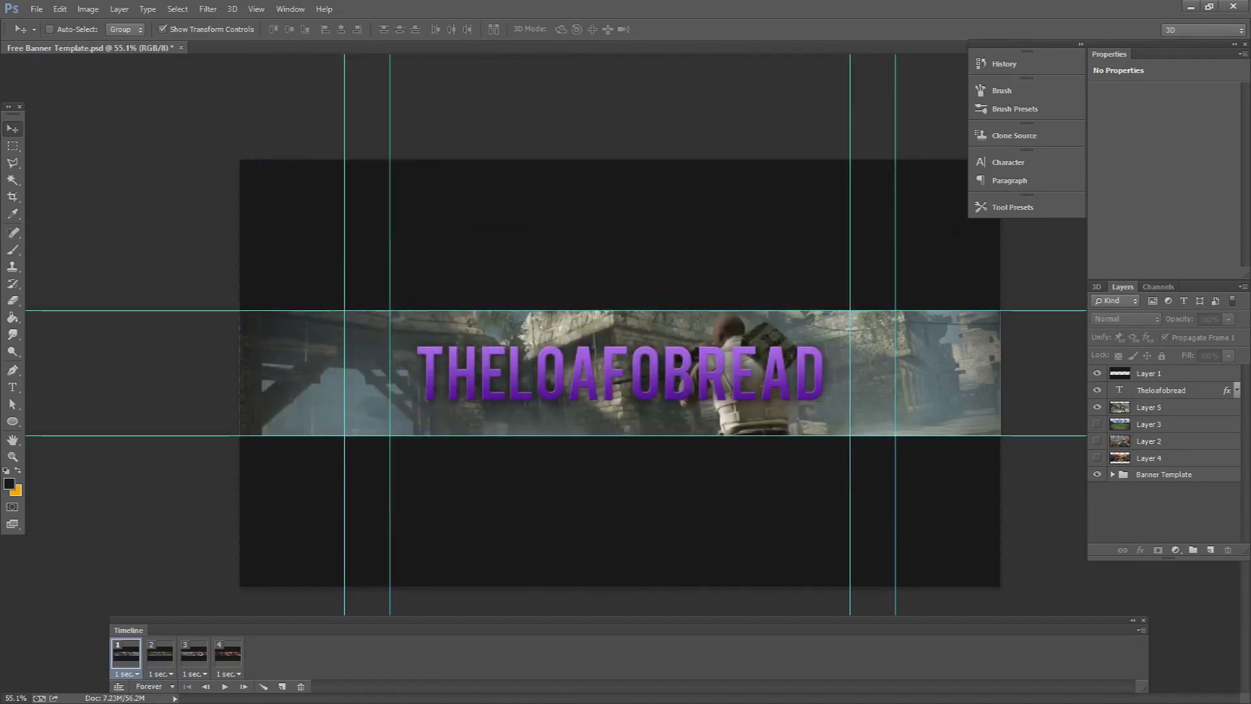
Switch to the Theloafobread folder, open animated-banner.gif and dismiss the program chooser.
{"action": "key", "text": "alt+Tab"}
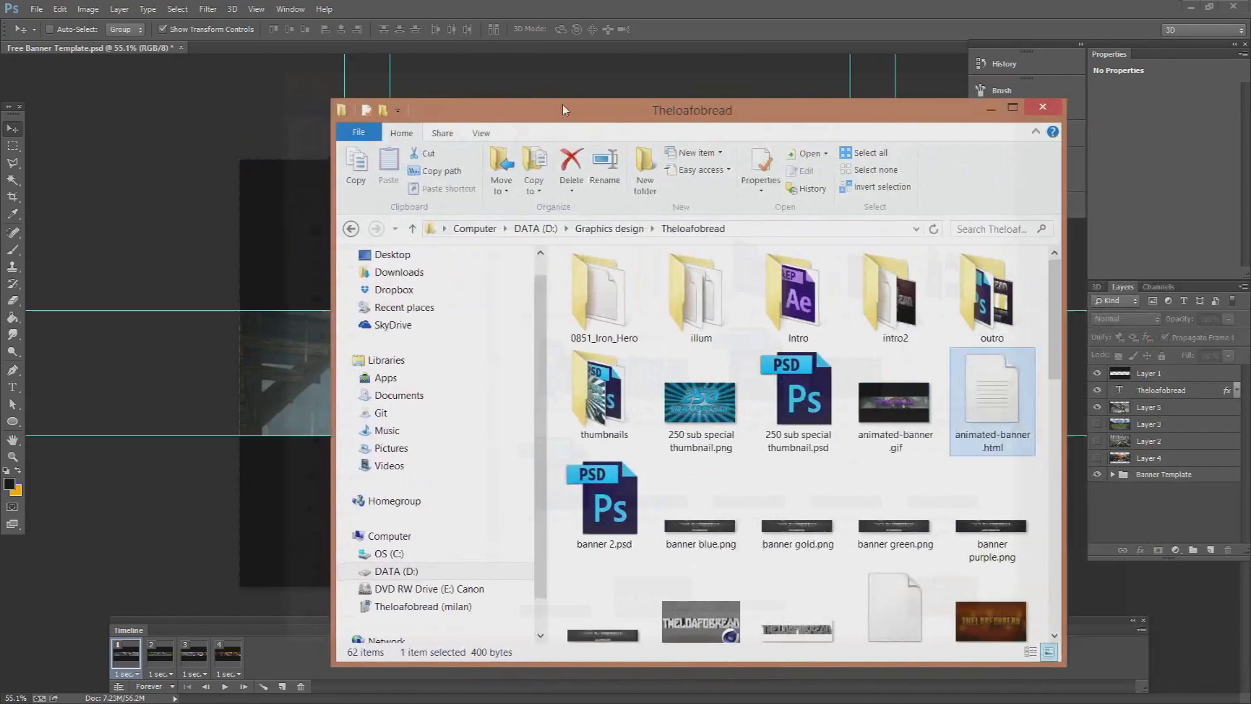
{"action": "scroll", "coordinate": [824, 287], "scroll_direction": "down", "scroll_amount": 3}
{"action": "scroll", "coordinate": [824, 286], "scroll_direction": "up", "scroll_amount": 3}
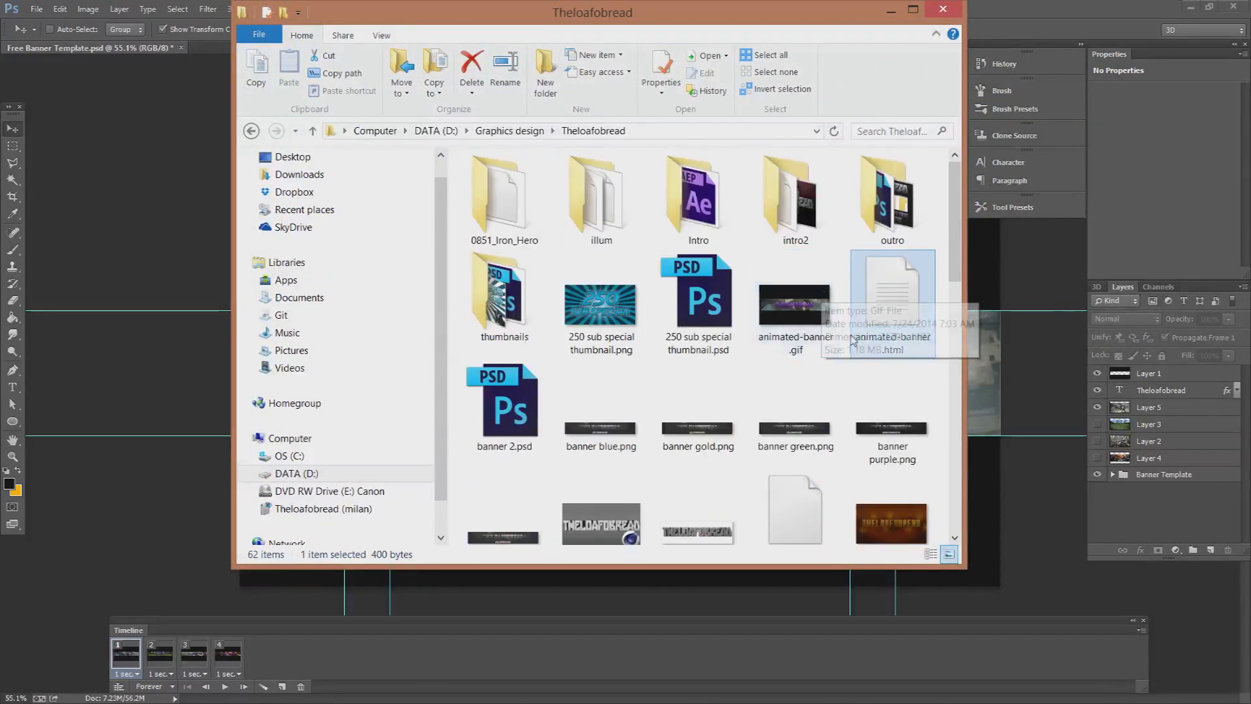
{"action": "double_click", "coordinate": [794, 325]}
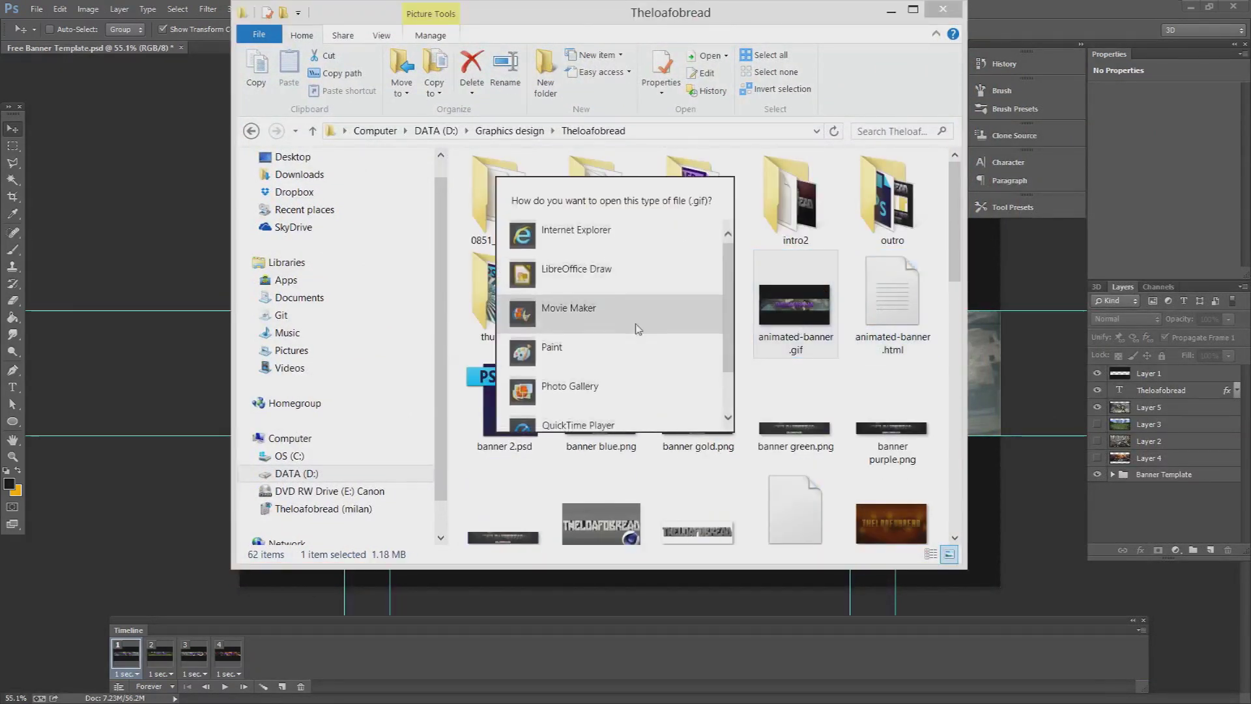
{"action": "scroll", "coordinate": [636, 330], "scroll_direction": "down", "scroll_amount": 2}
{"action": "left_click", "coordinate": [835, 402]}
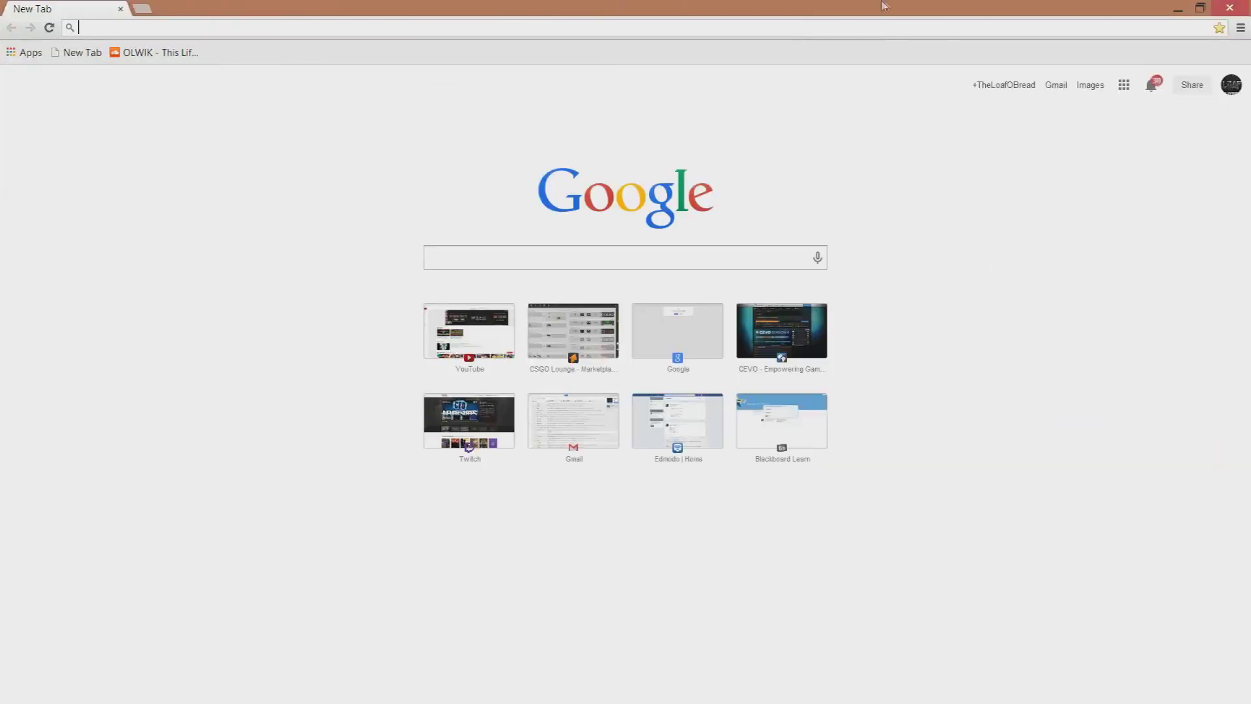
Drag animated-banner.gif into a Chrome window and maximize it to watch the animation.
{"action": "left_click_drag", "start_coordinate": [888, 28], "coordinate": [376, 182]}
{"action": "left_click_drag", "start_coordinate": [795, 305], "coordinate": [384, 242]}
{"action": "left_click_drag", "start_coordinate": [795, 304], "coordinate": [508, 130]}
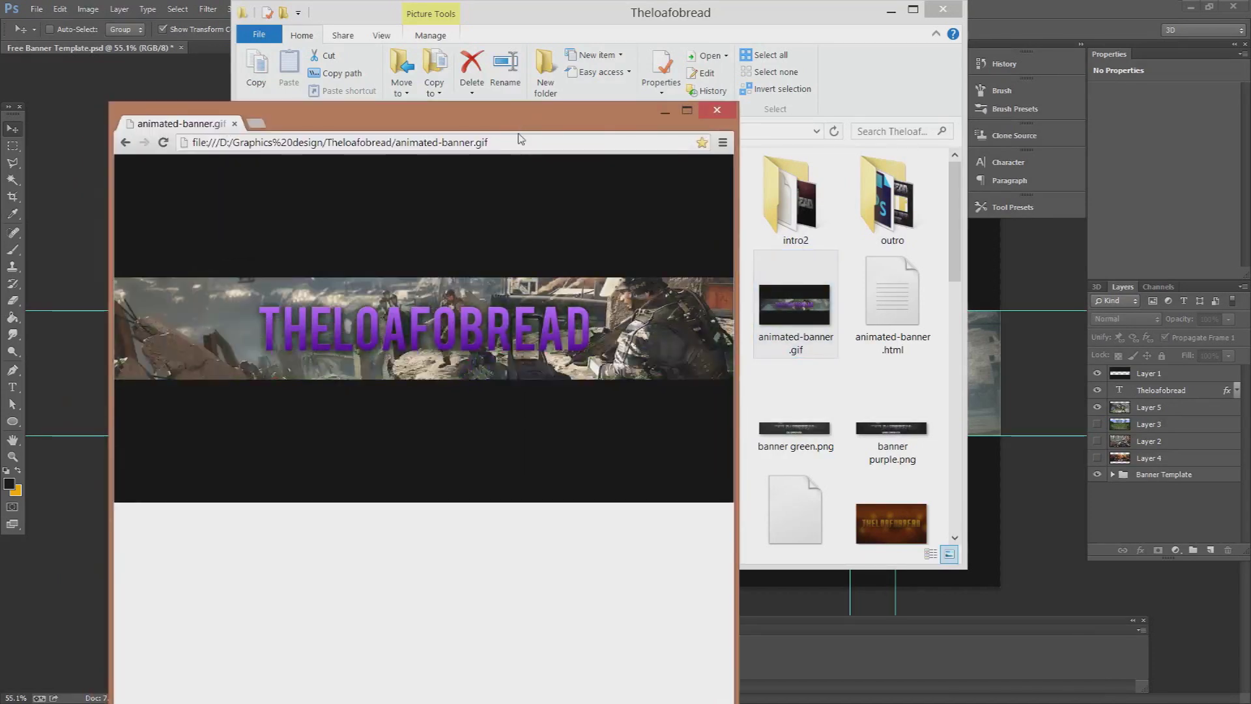
{"action": "double_click", "coordinate": [550, 123]}
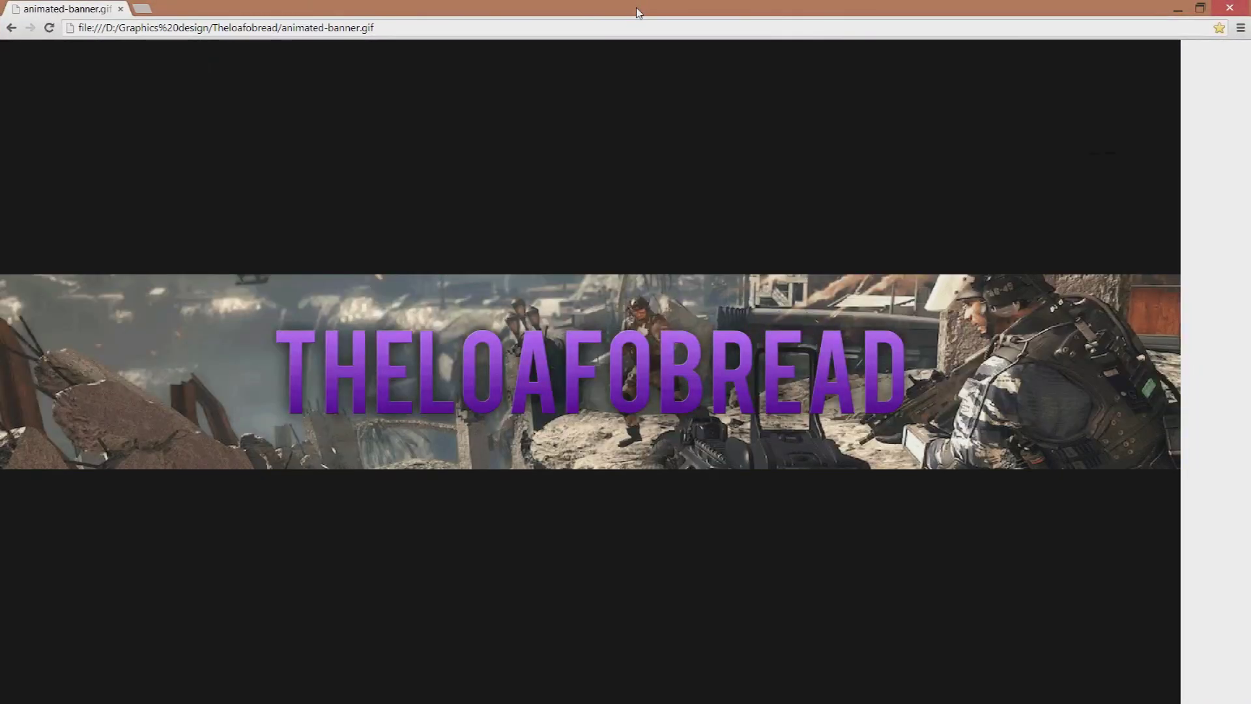